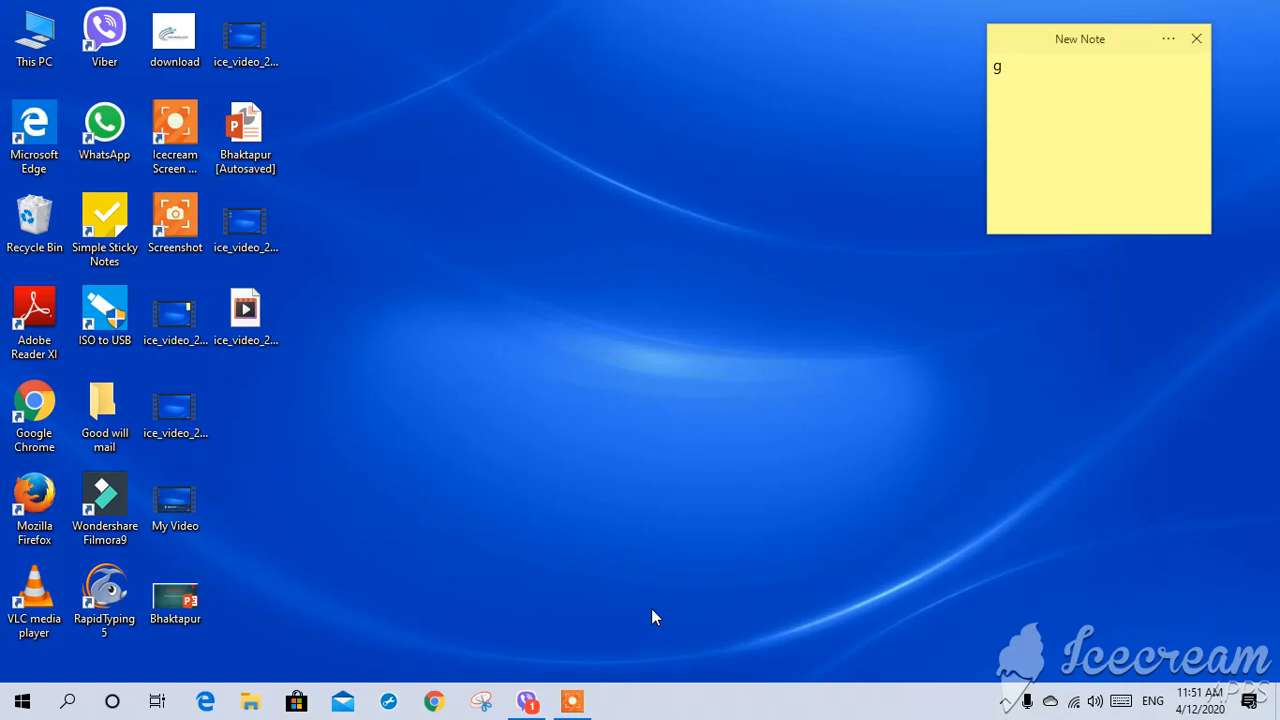
click(70, 705)
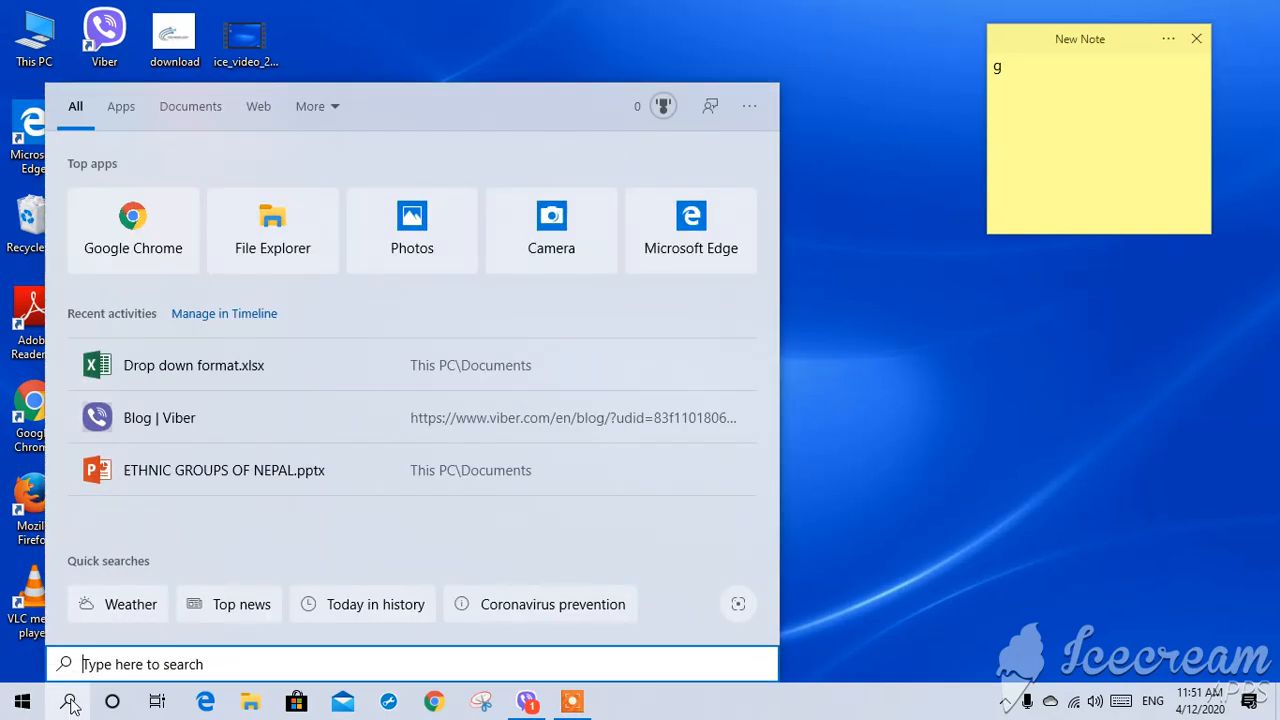
text(micro)
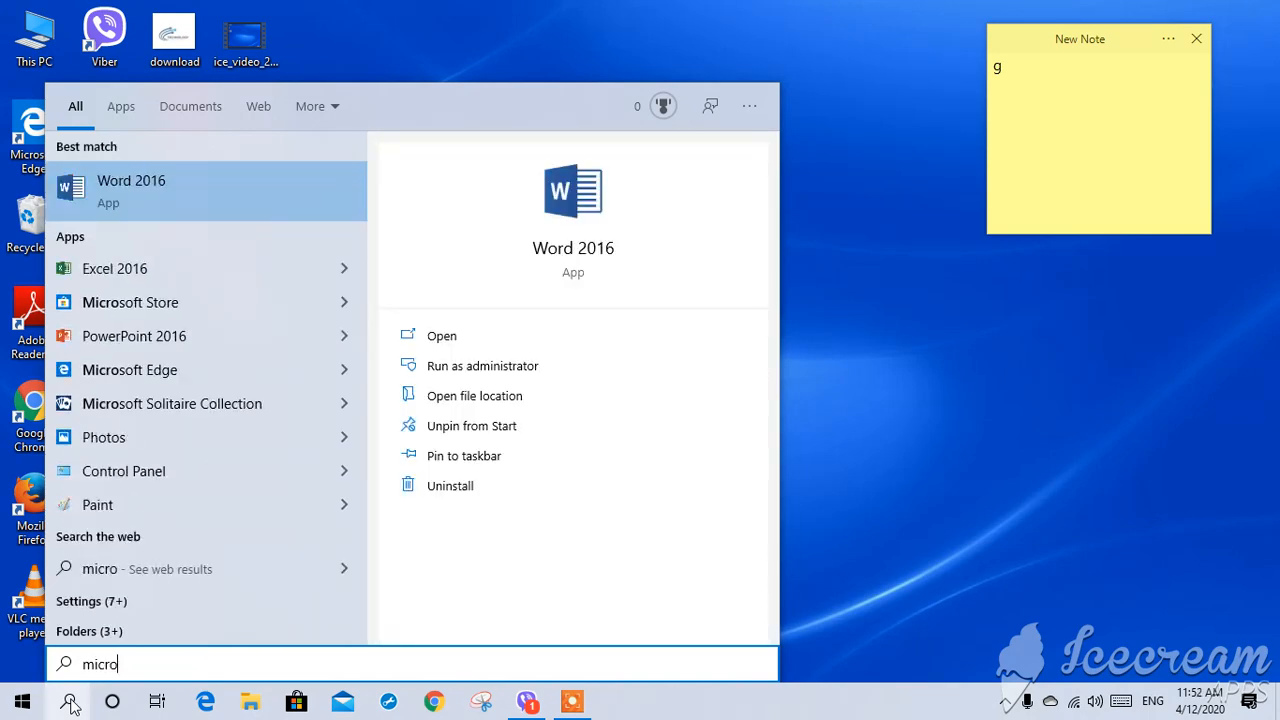
click(251, 270)
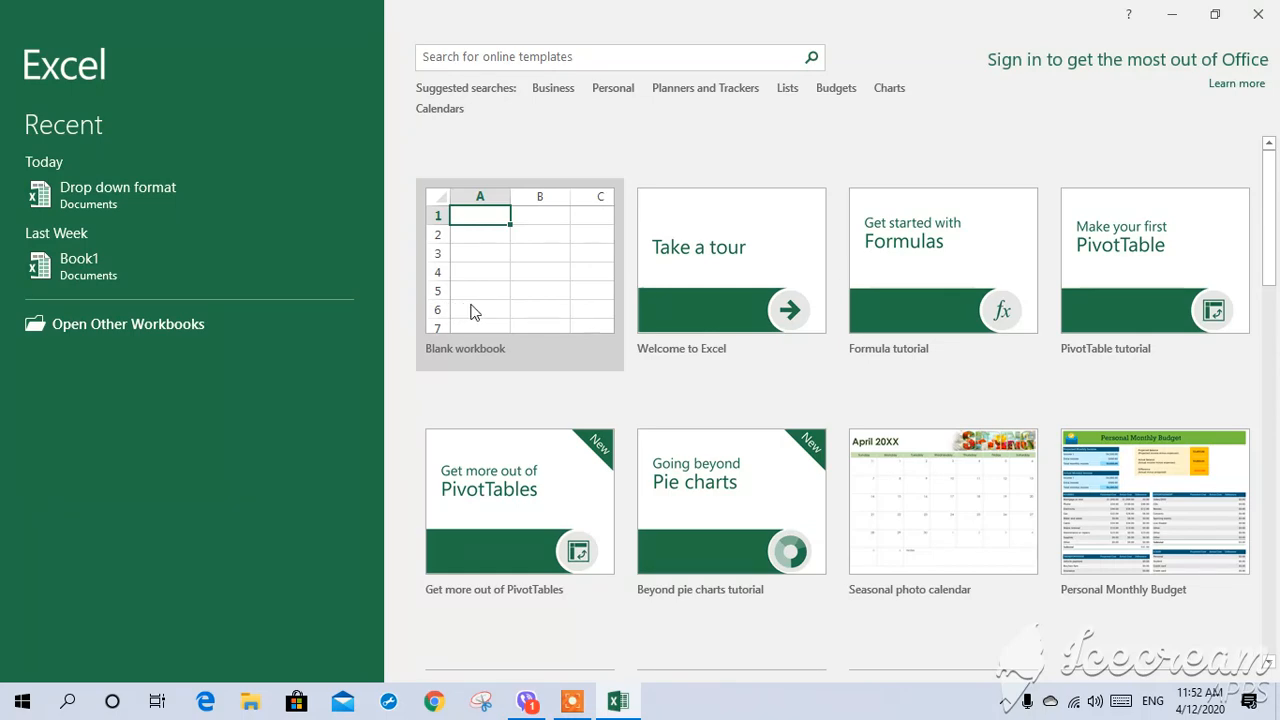
click(474, 312)
click(491, 302)
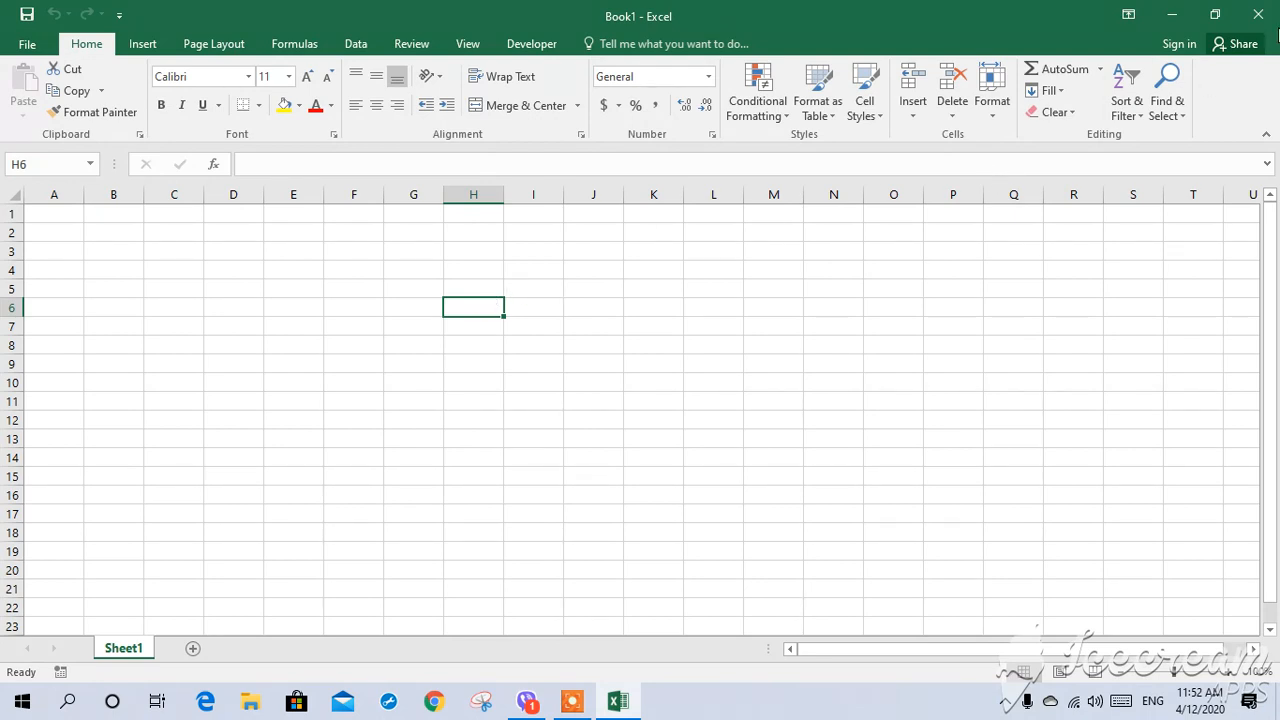
click(1259, 14)
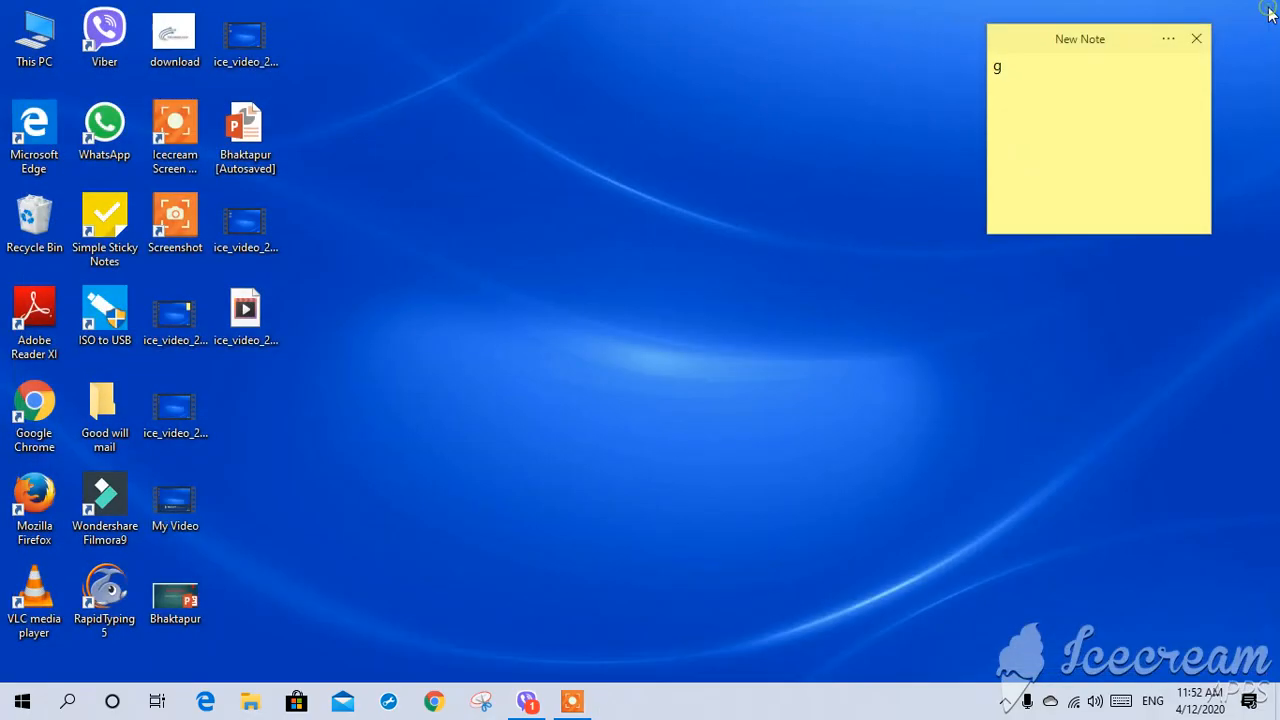
- Open the Drop down format workbook from the Documents folder on This PC
double_click(30, 45)
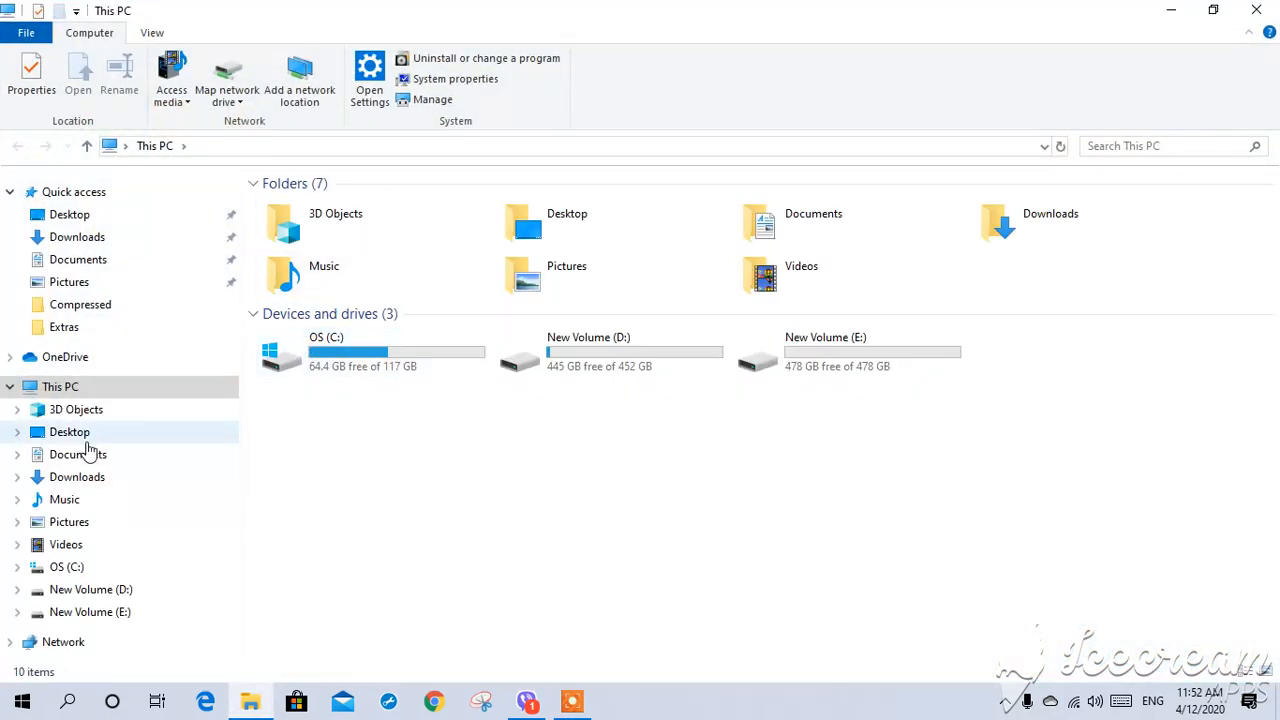
click(86, 478)
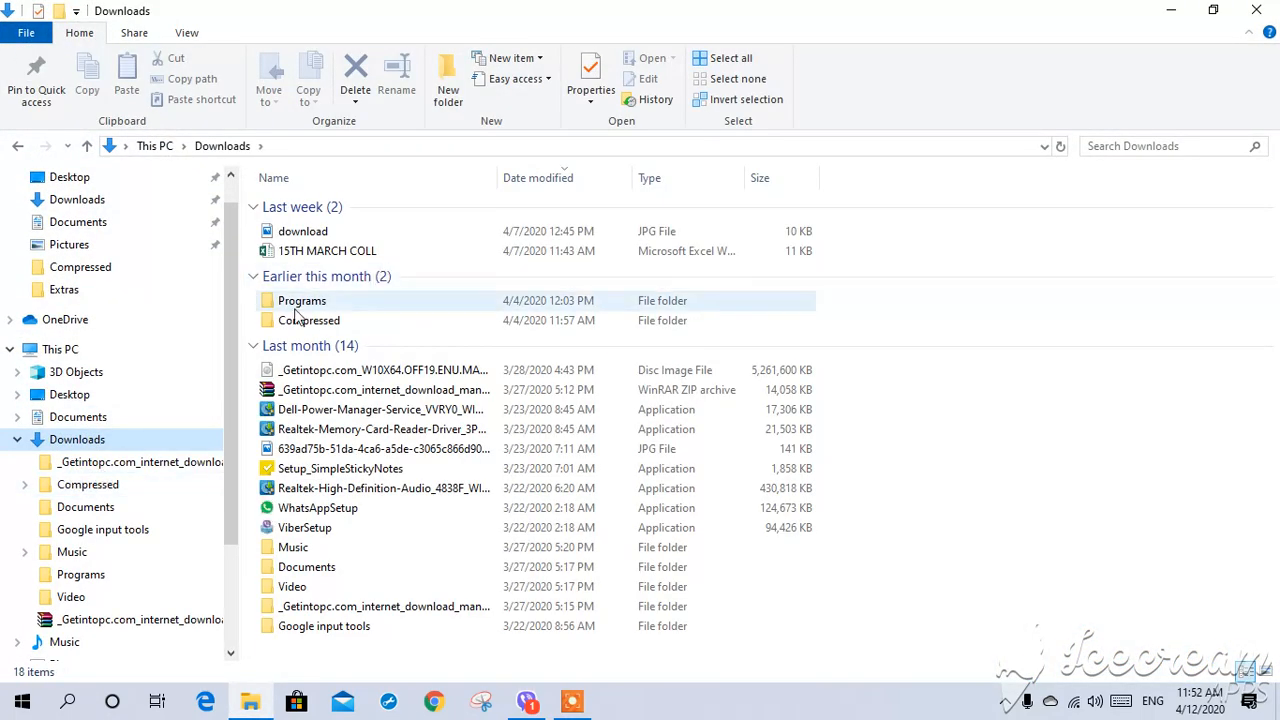
click(112, 277)
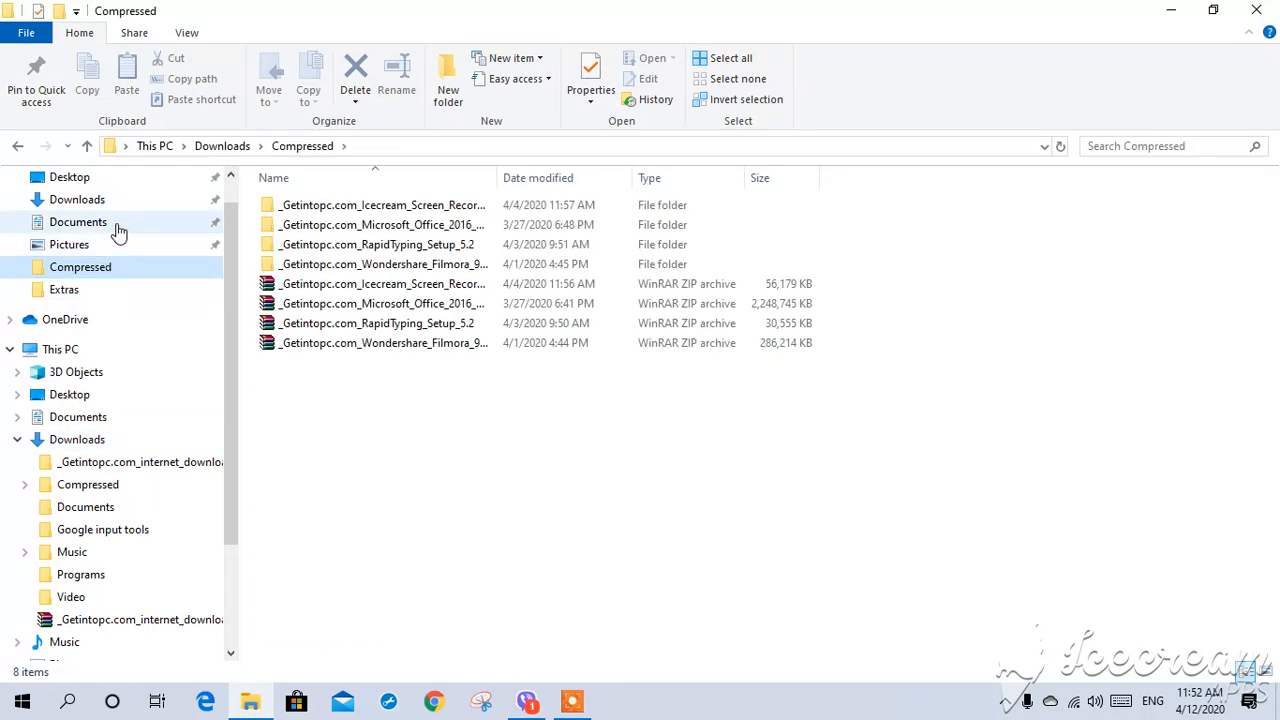
click(118, 228)
double_click(300, 328)
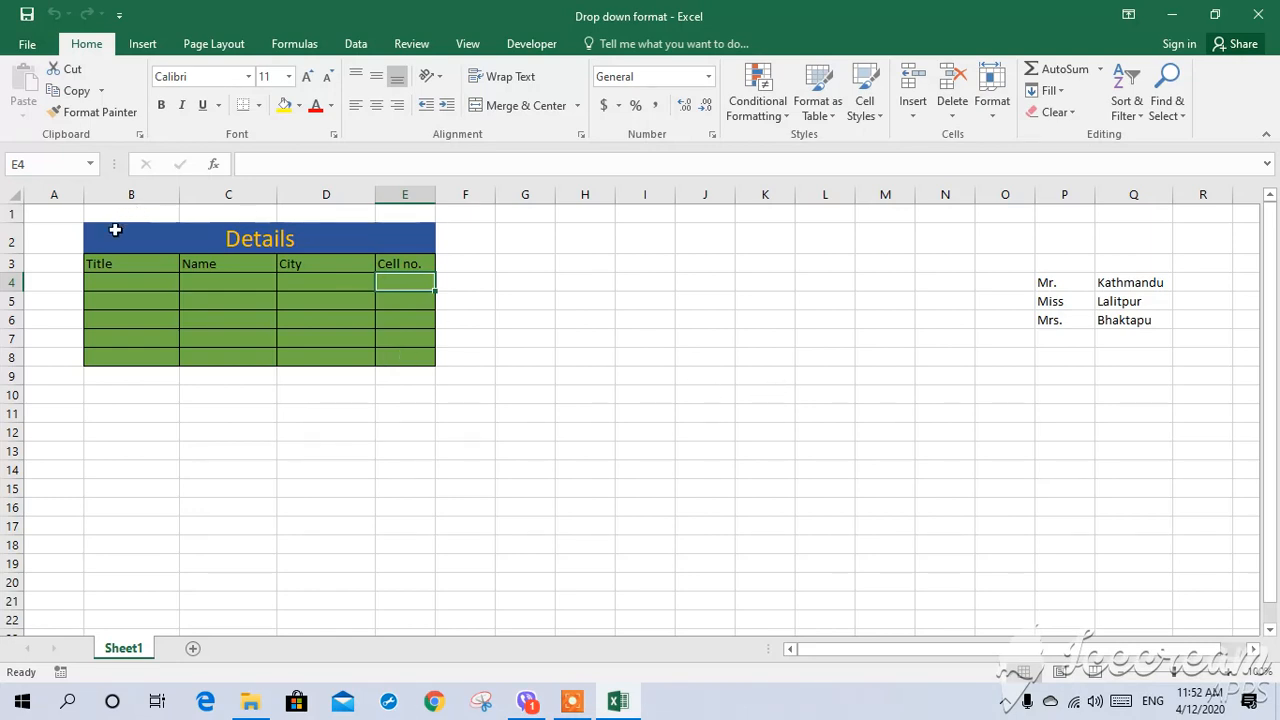
- Apply list data validation to the Title cells B4:B8, using P4:P6 as the source
drag(110, 288, 114, 354)
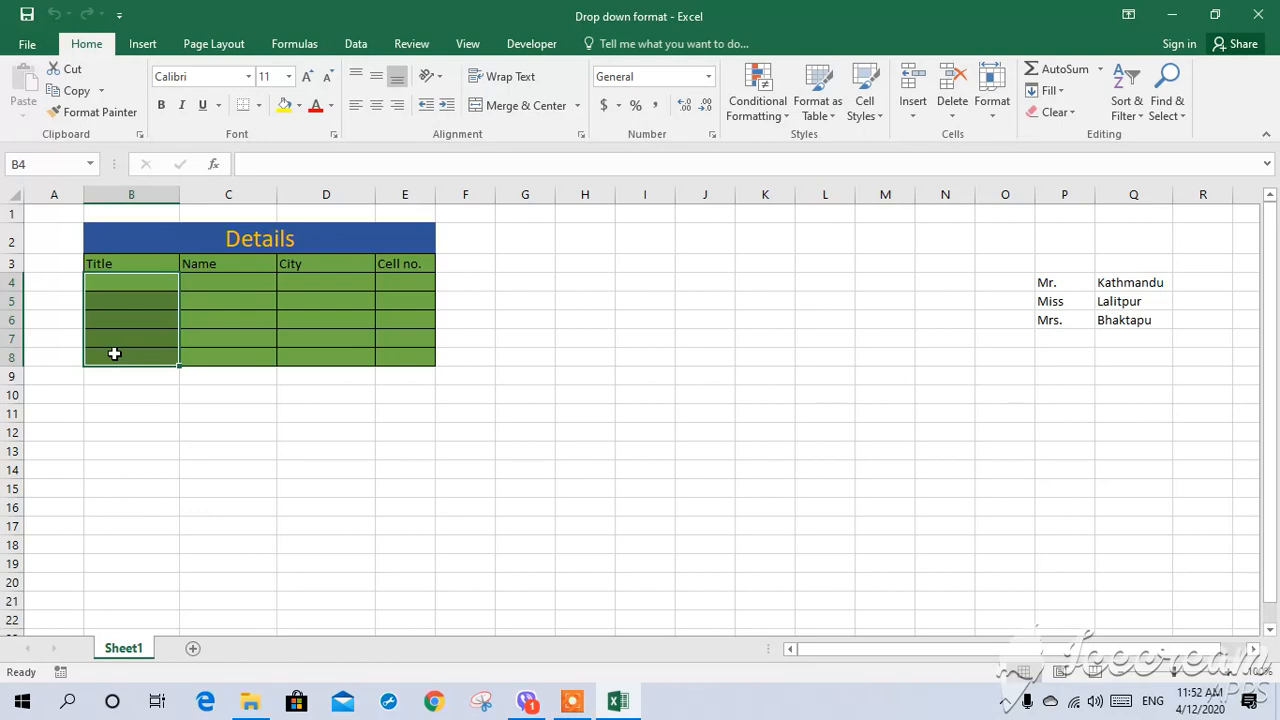
click(354, 45)
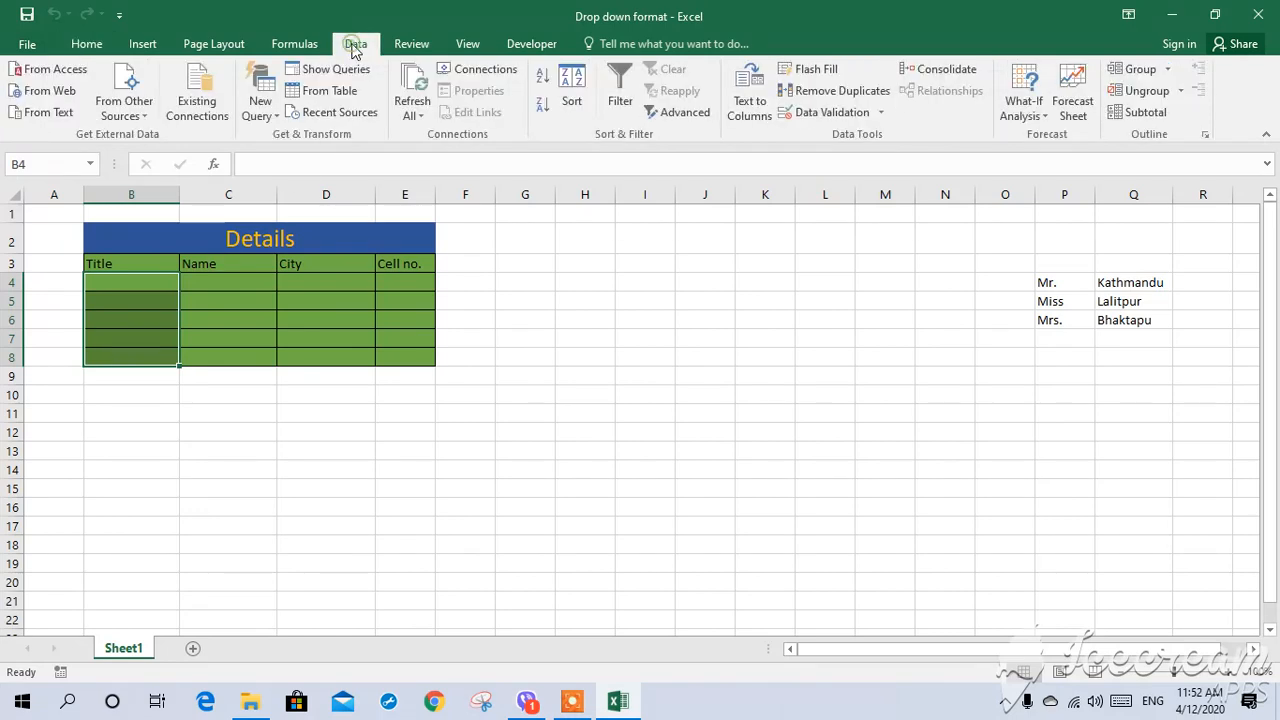
click(882, 113)
click(866, 136)
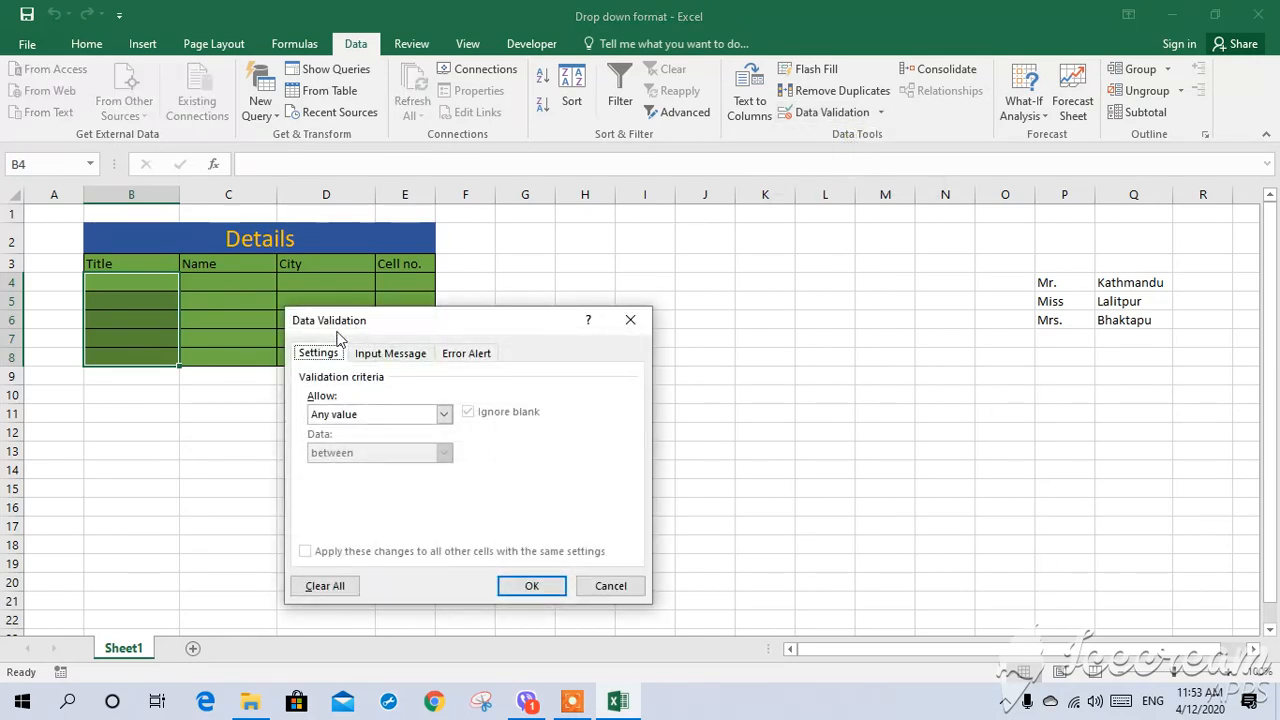
click(443, 416)
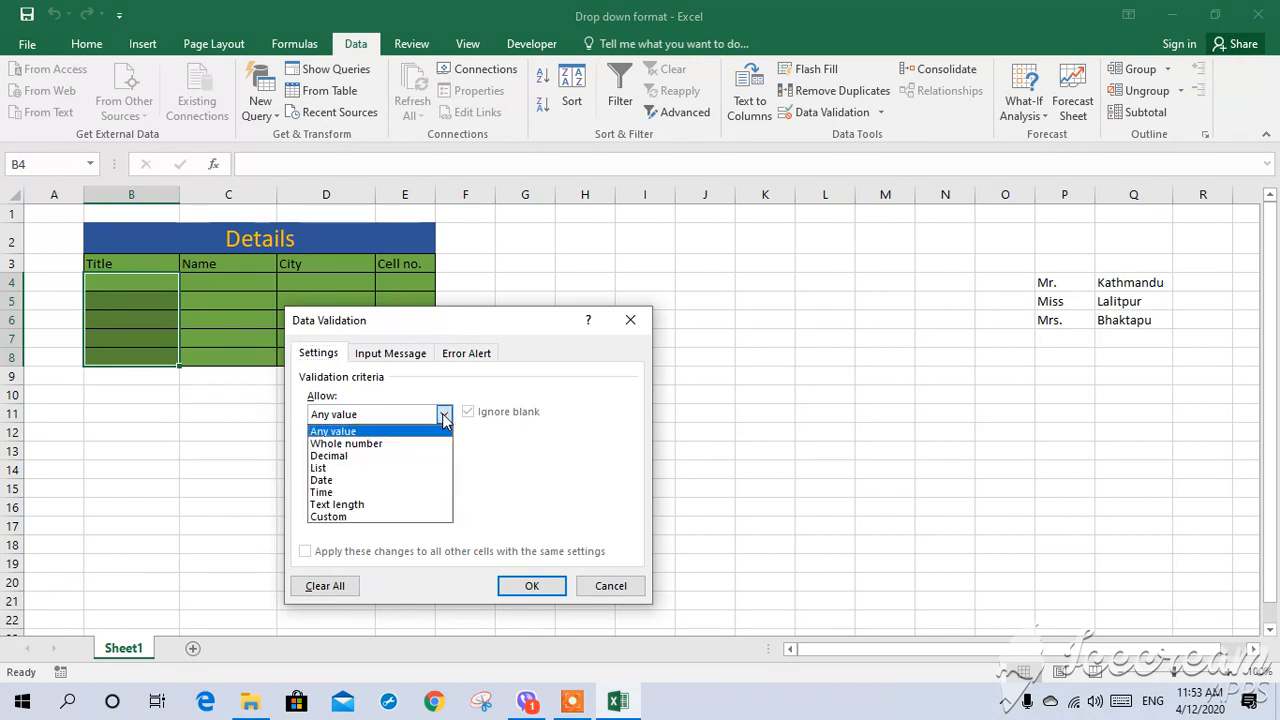
click(376, 468)
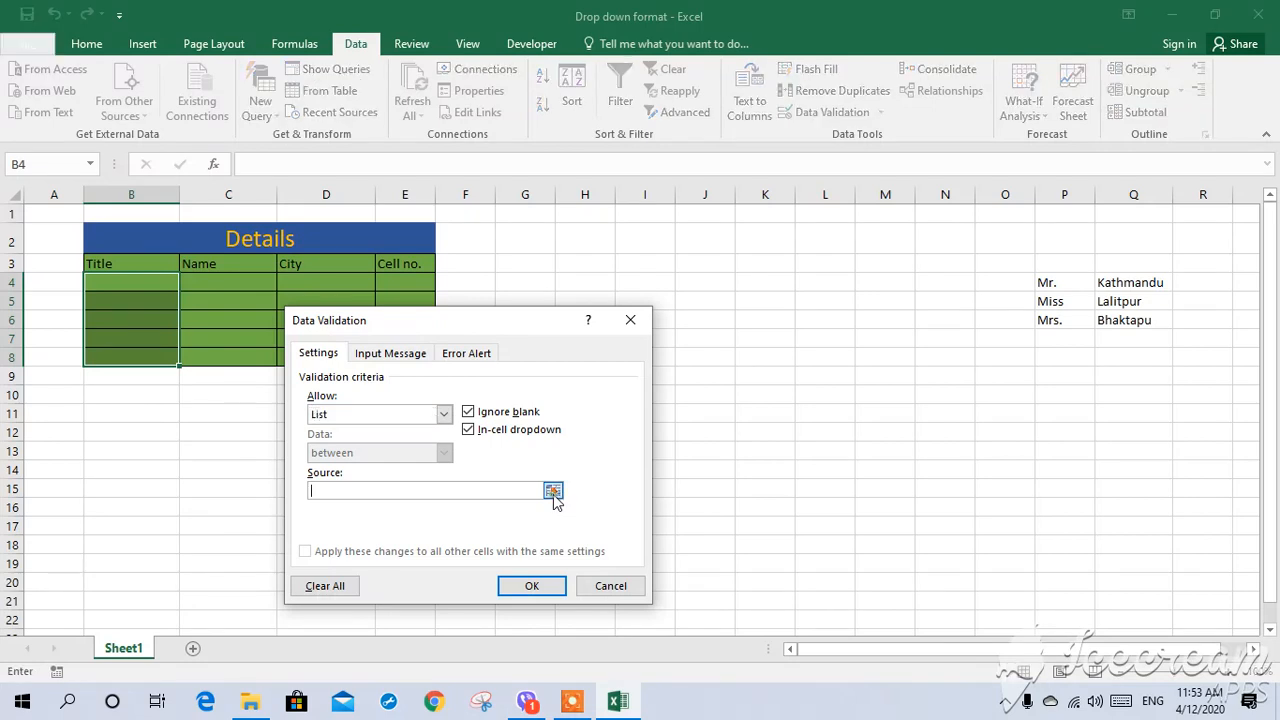
click(553, 491)
drag(1051, 282, 1054, 311)
key(Return)
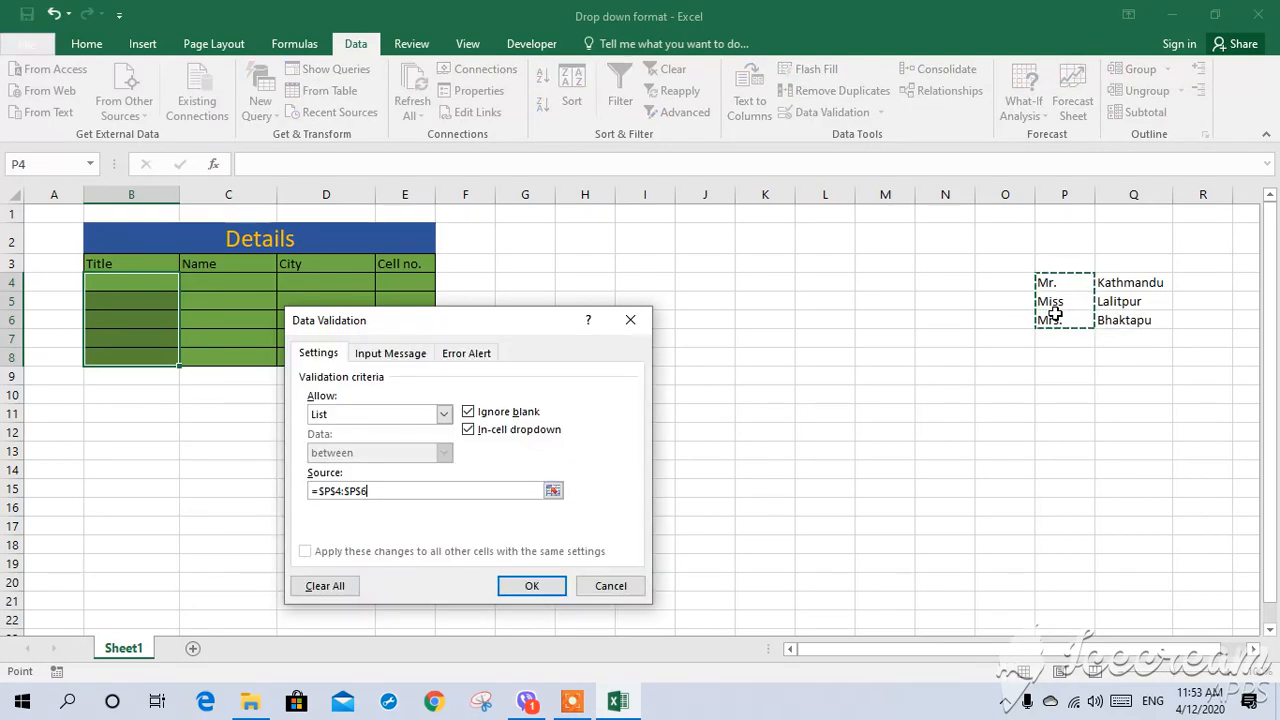
click(532, 586)
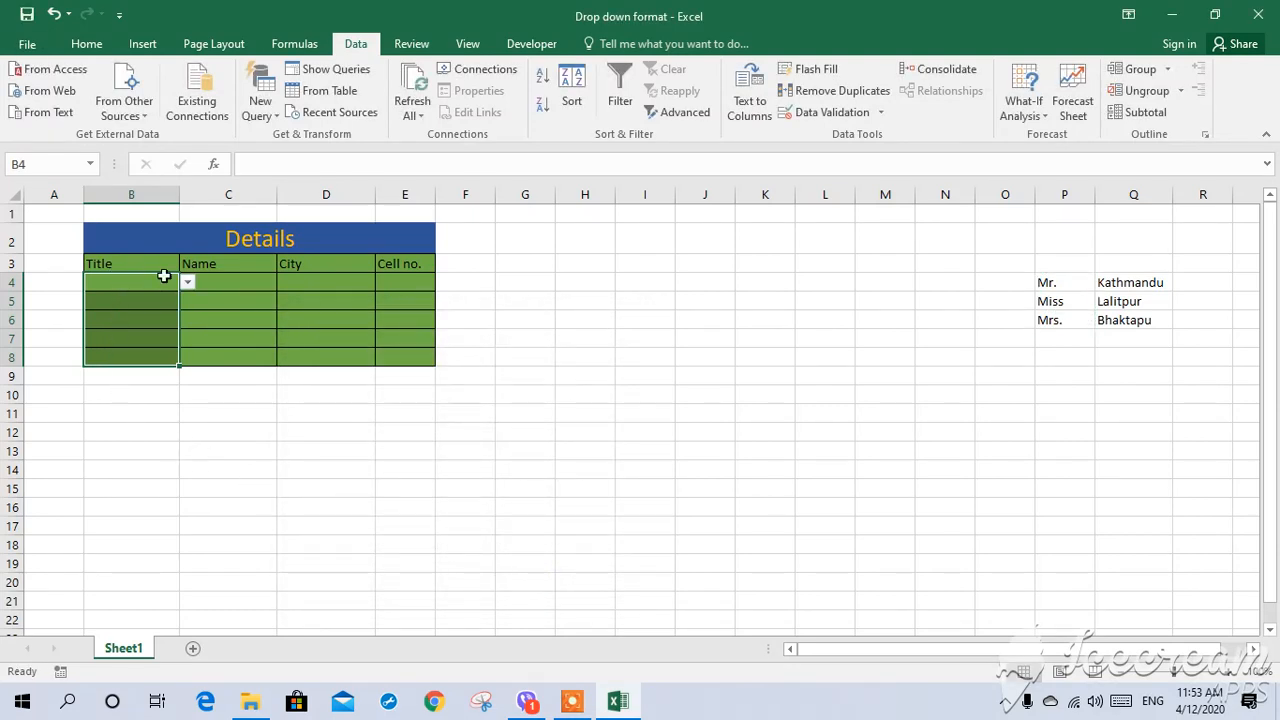
- Fill the first three Title cells from their dropdown lists: Mr. in B4, Mrs. in B5 and Miss in B6
click(188, 283)
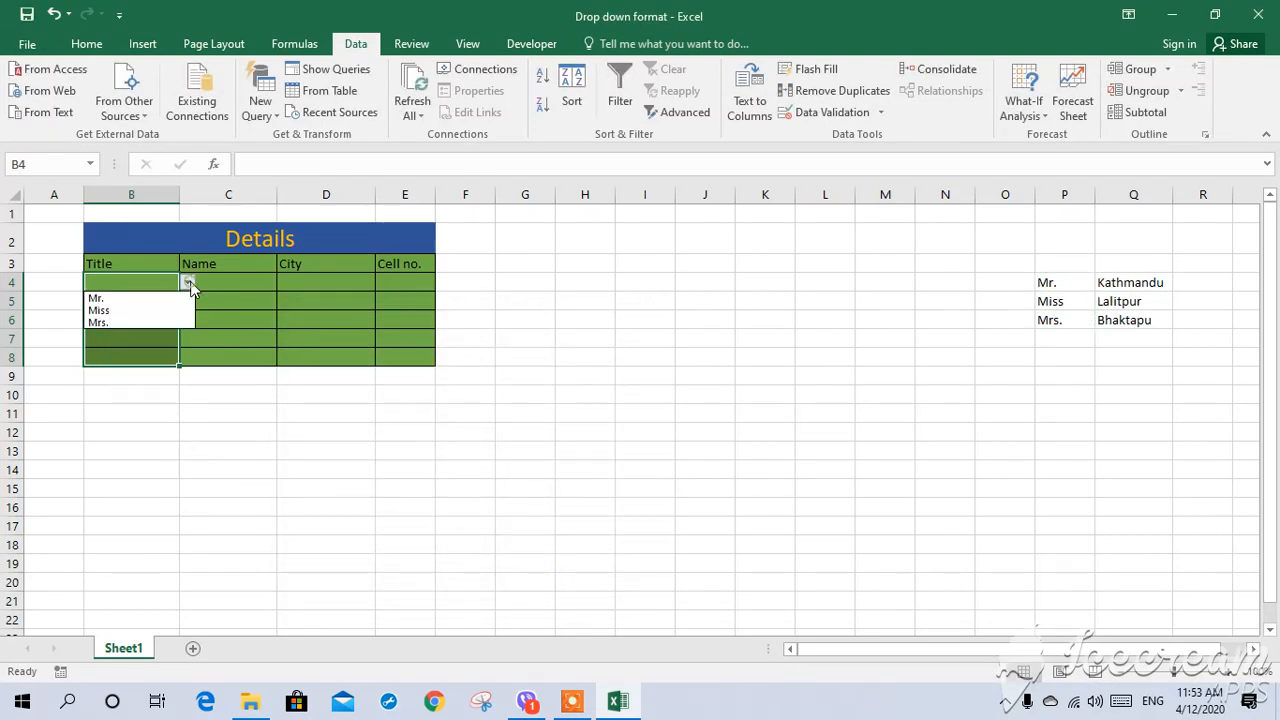
click(128, 299)
click(124, 305)
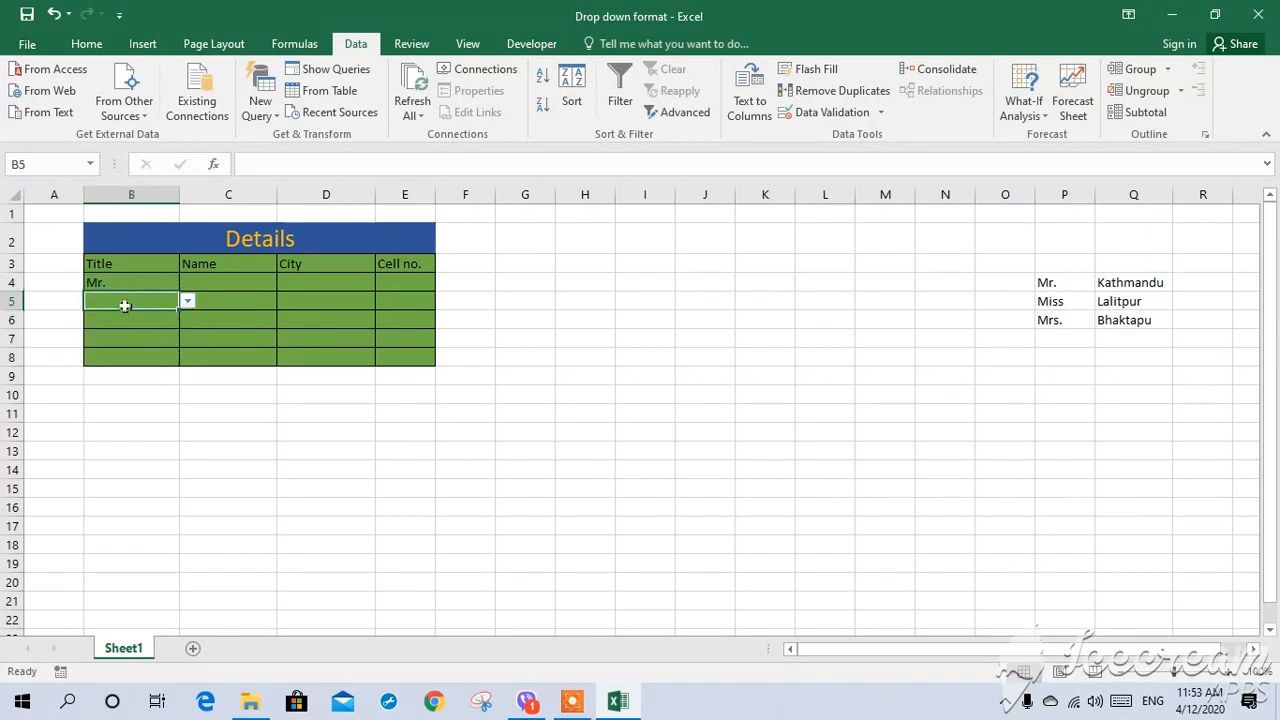
click(187, 302)
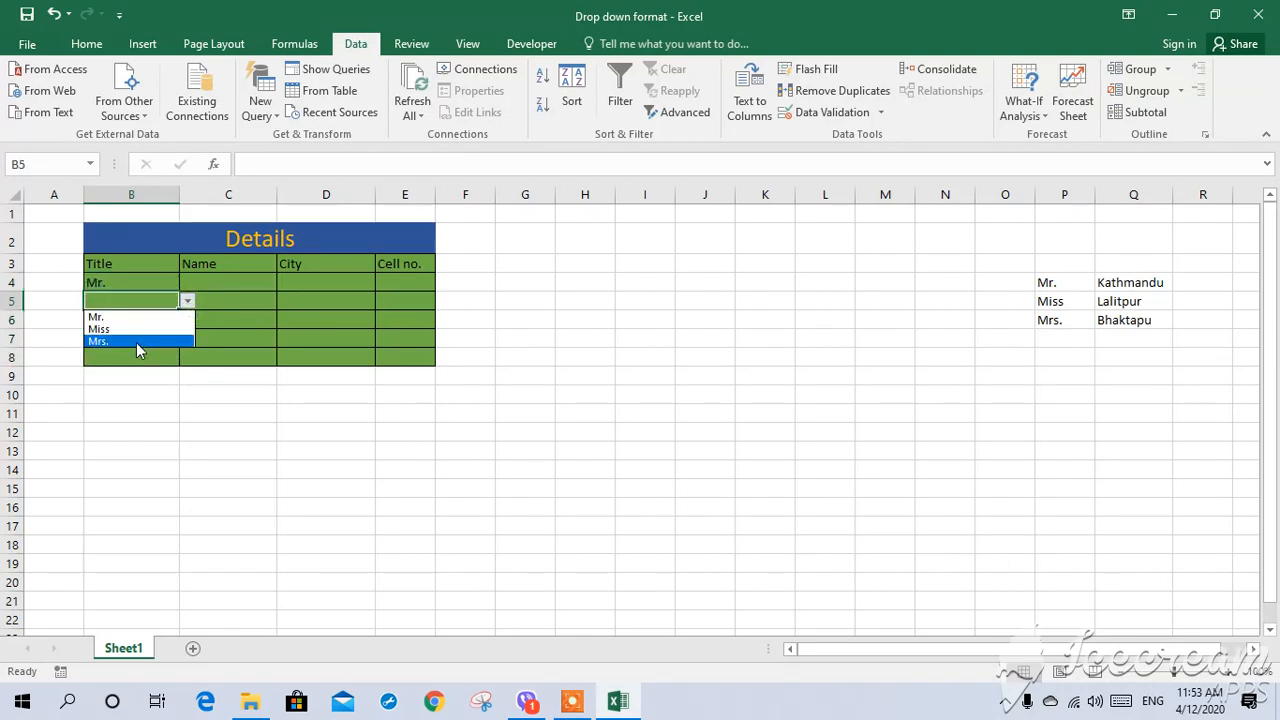
click(136, 342)
click(141, 316)
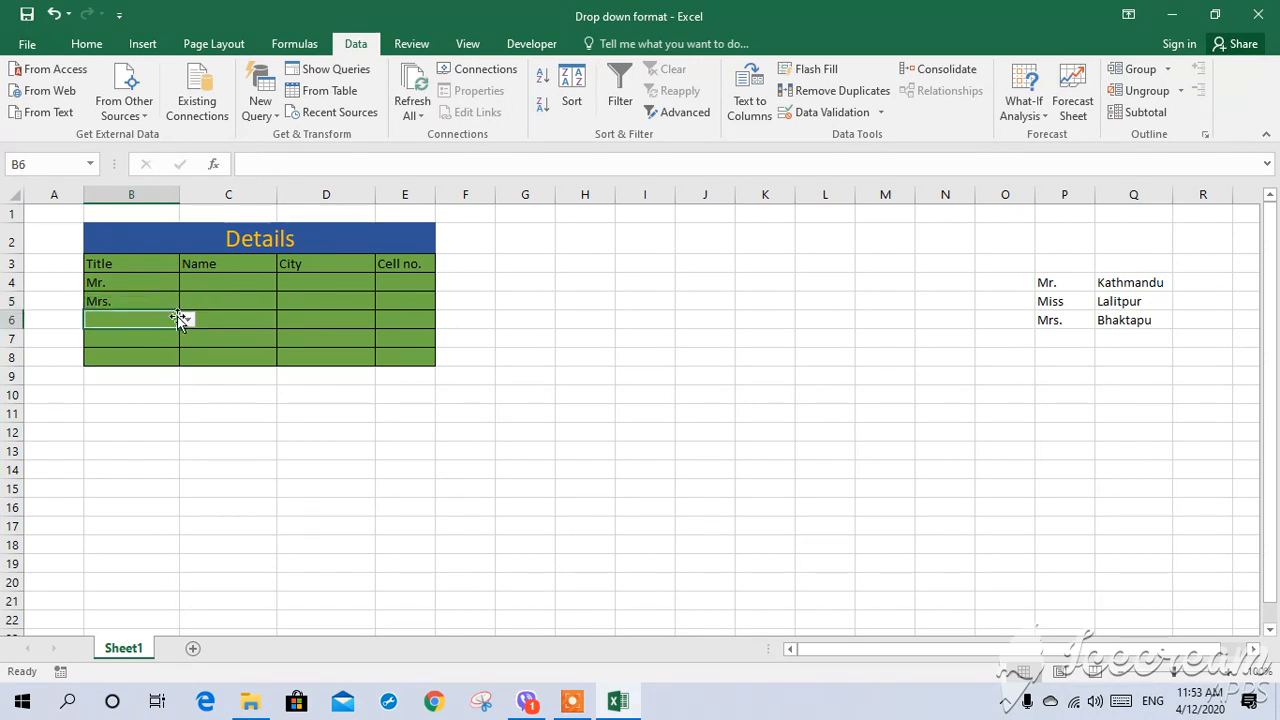
click(186, 318)
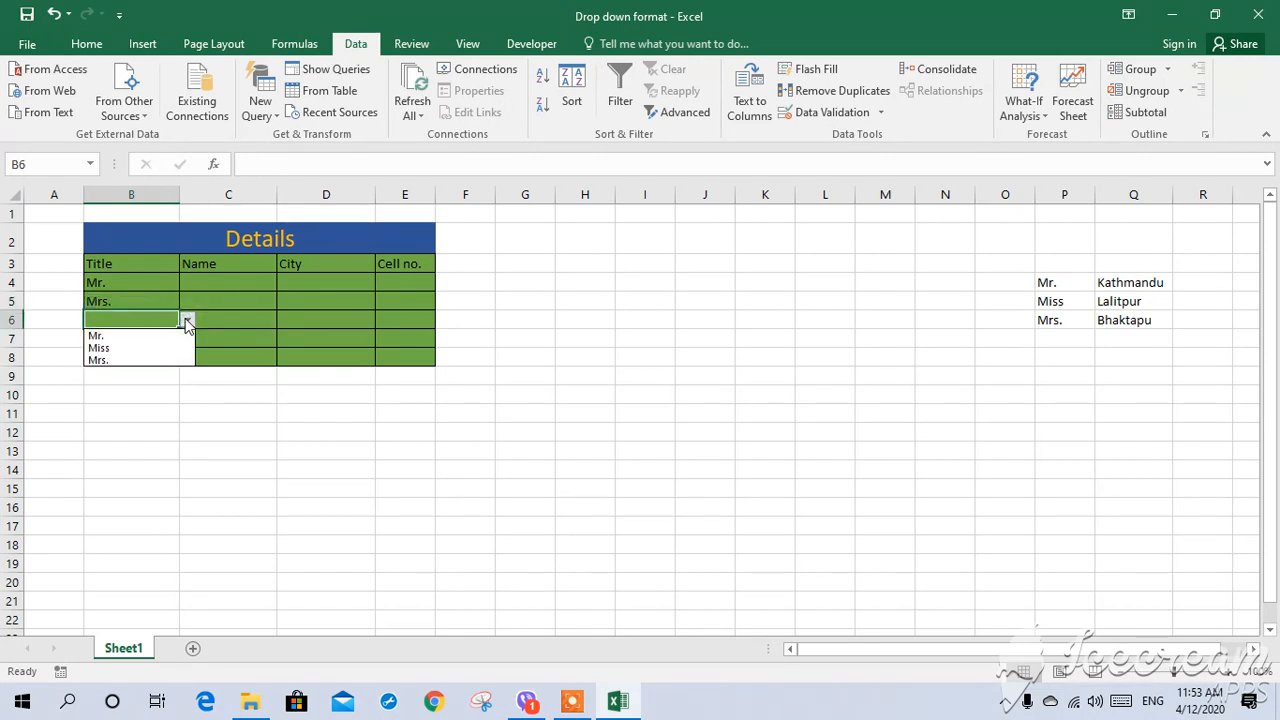
click(125, 348)
- Choose Mr. from the dropdown lists in Title cells B7 and B8
click(128, 339)
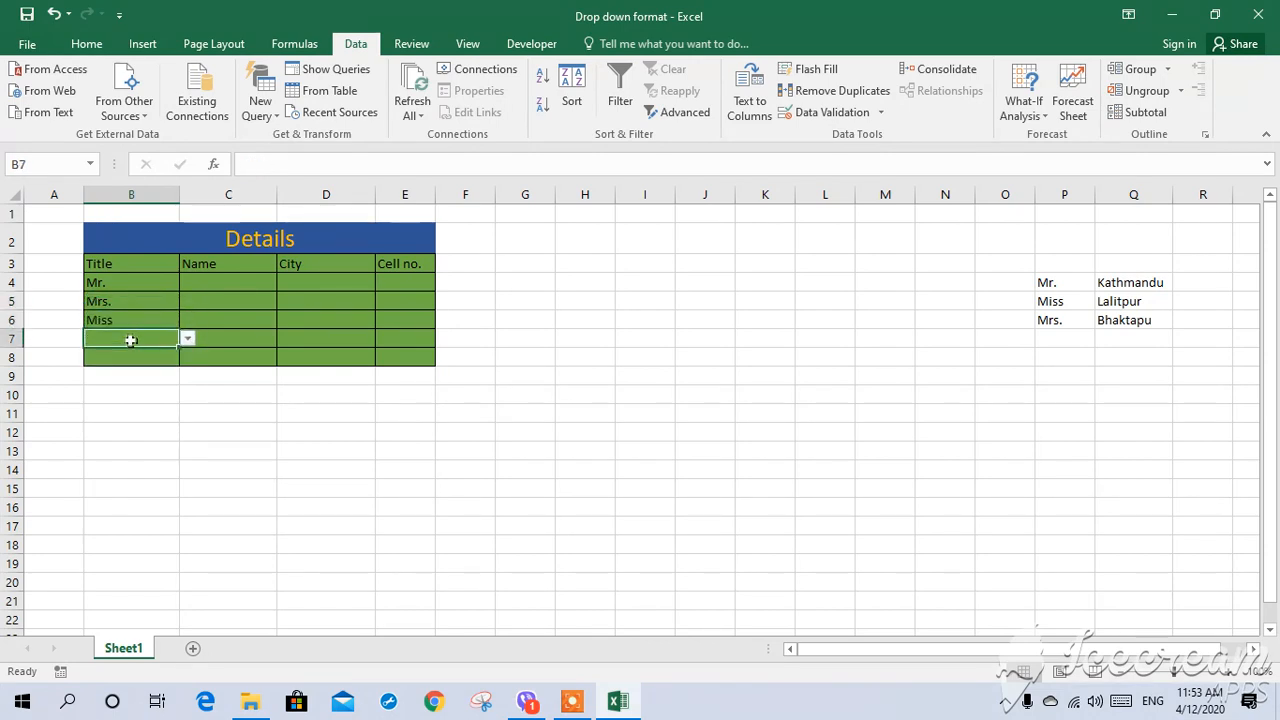
click(187, 338)
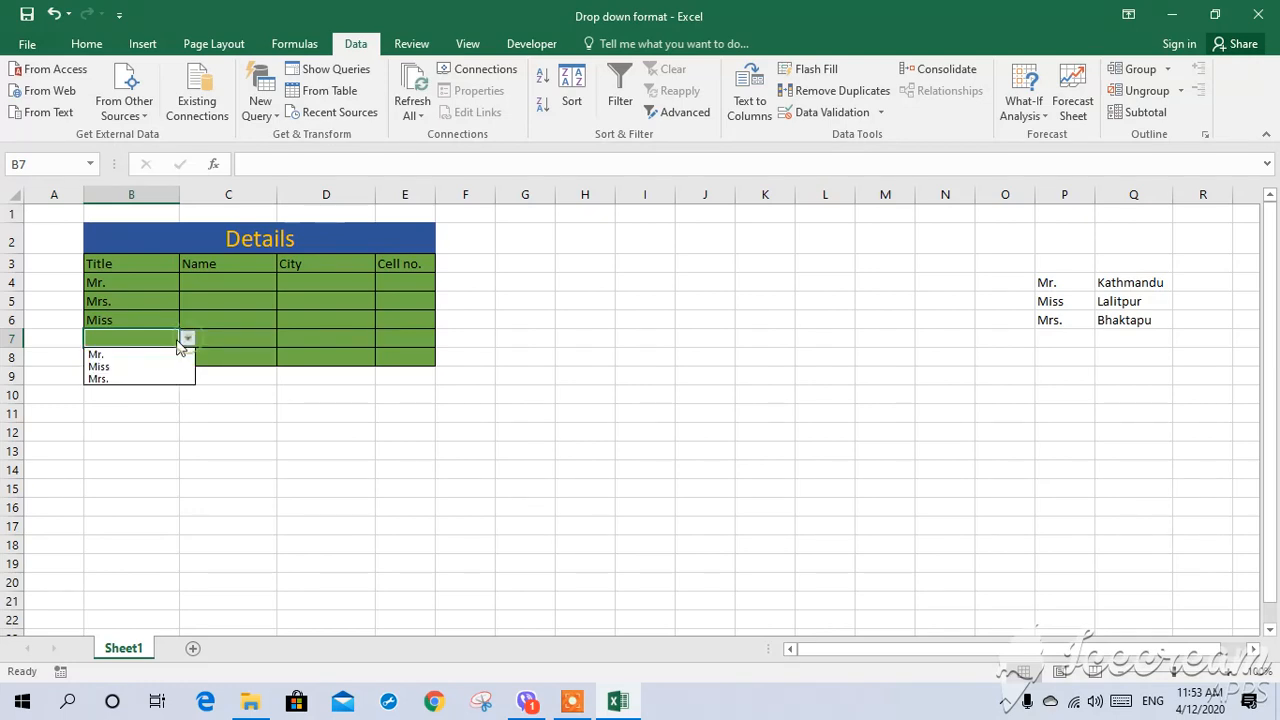
click(144, 355)
click(137, 357)
click(186, 357)
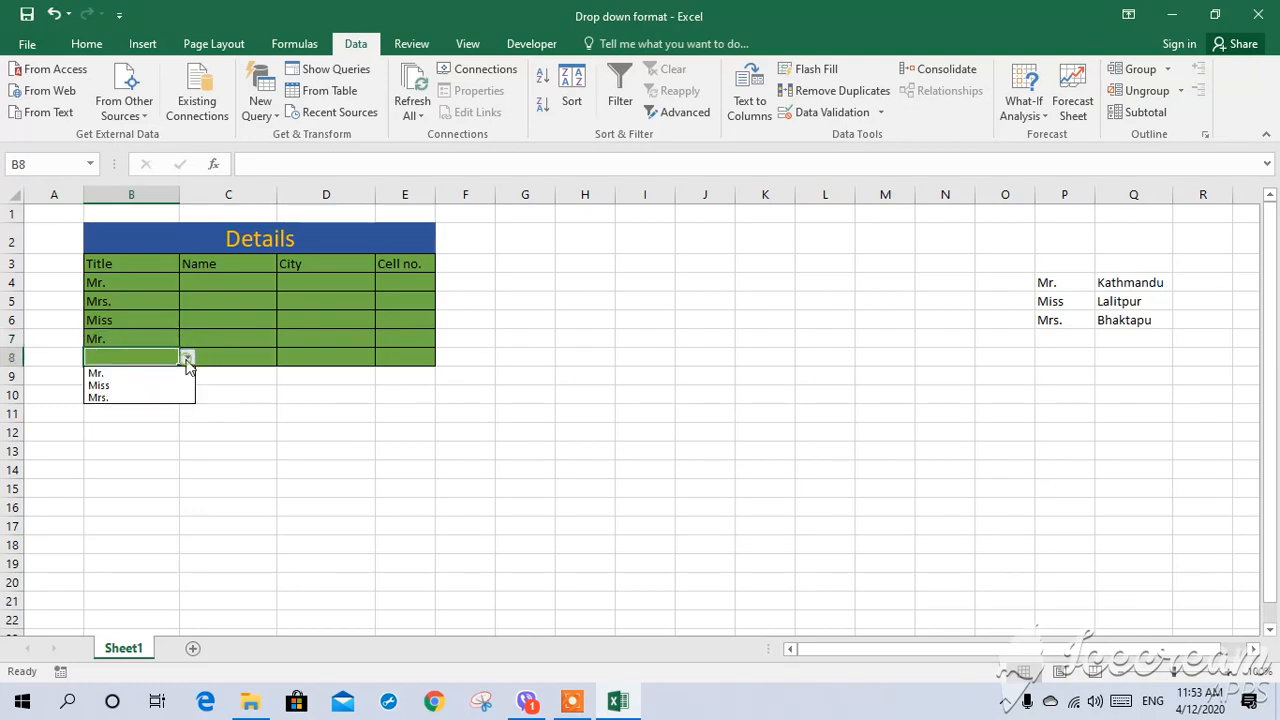
click(137, 375)
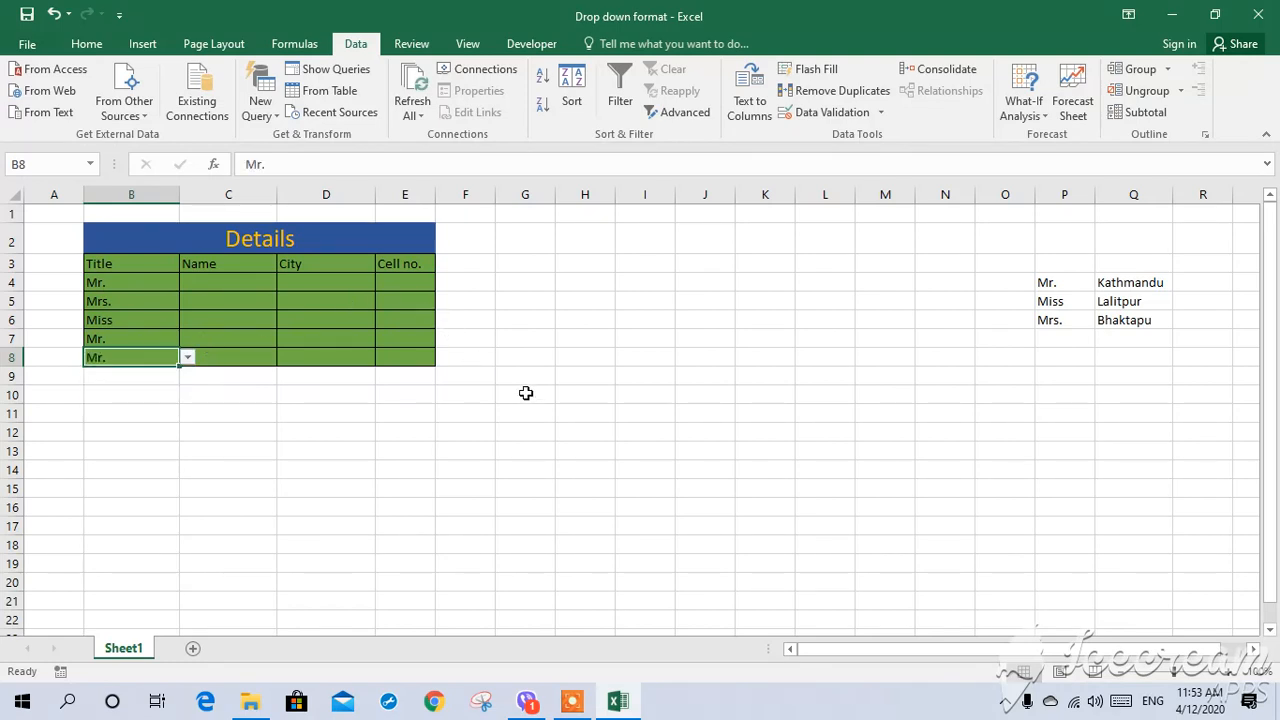
- Apply list data validation to the City cells D4:D8, using cell Q6 as the source
drag(316, 285, 318, 350)
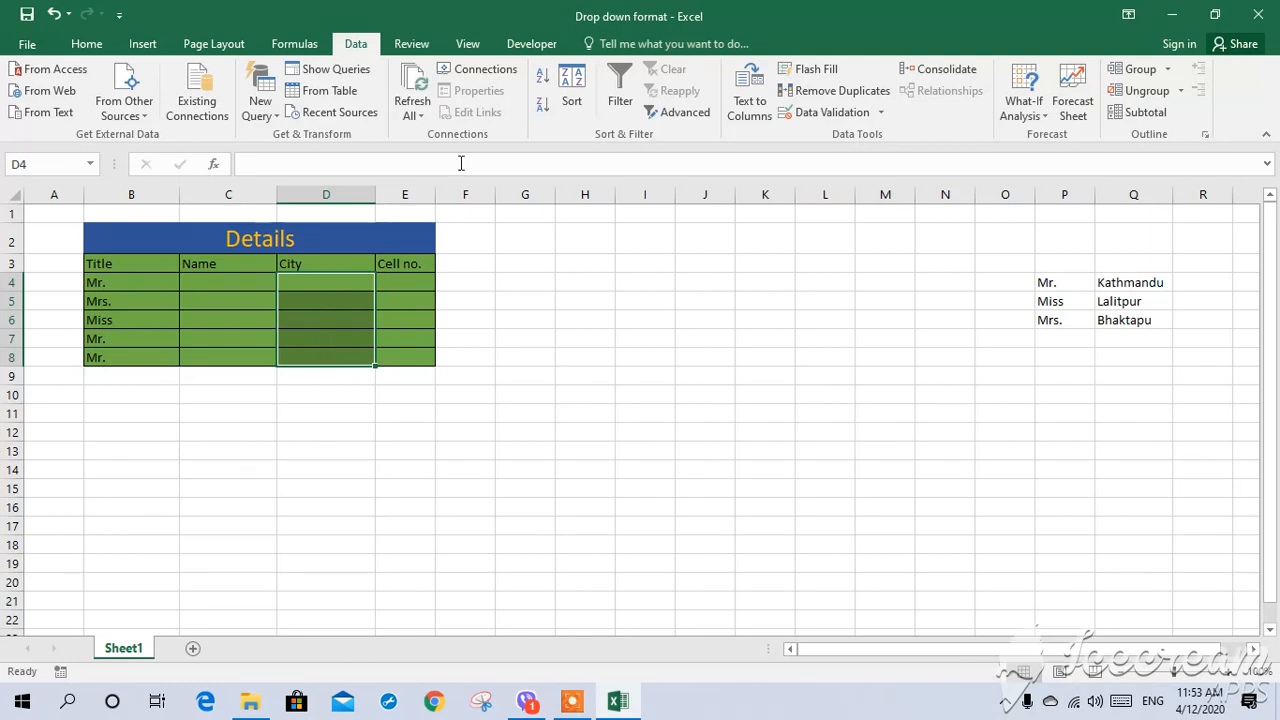
click(880, 115)
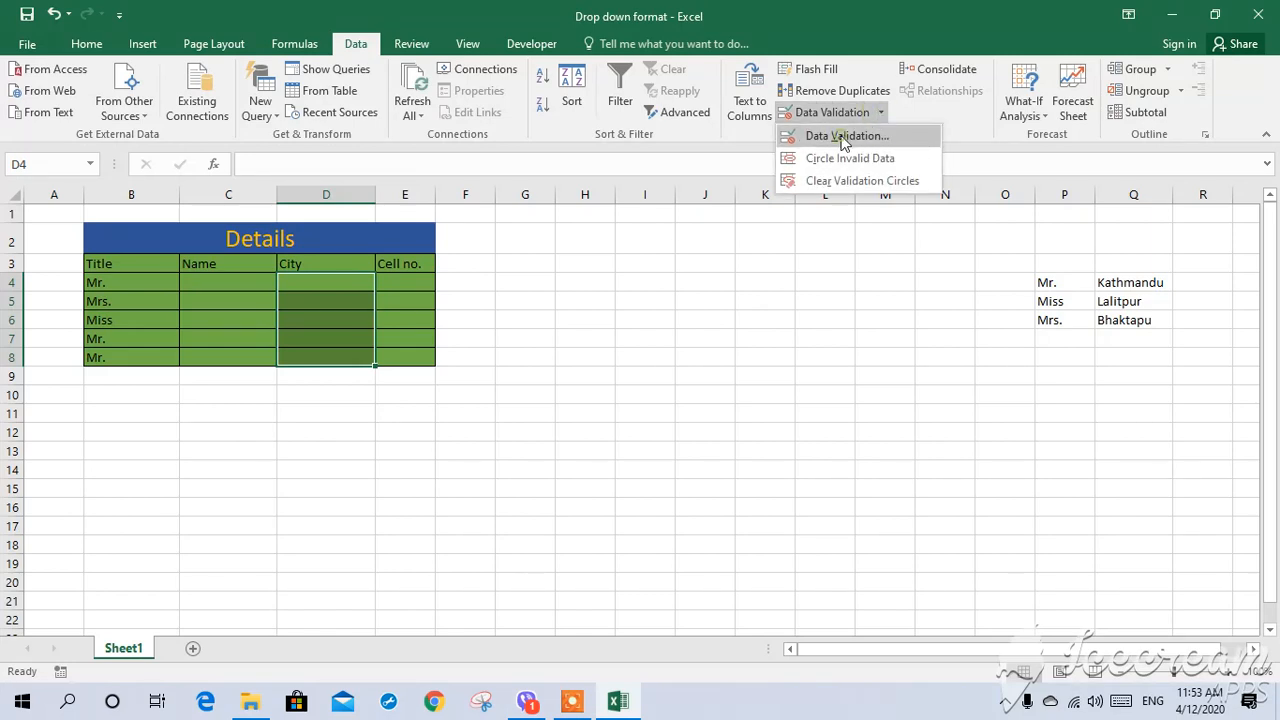
click(843, 137)
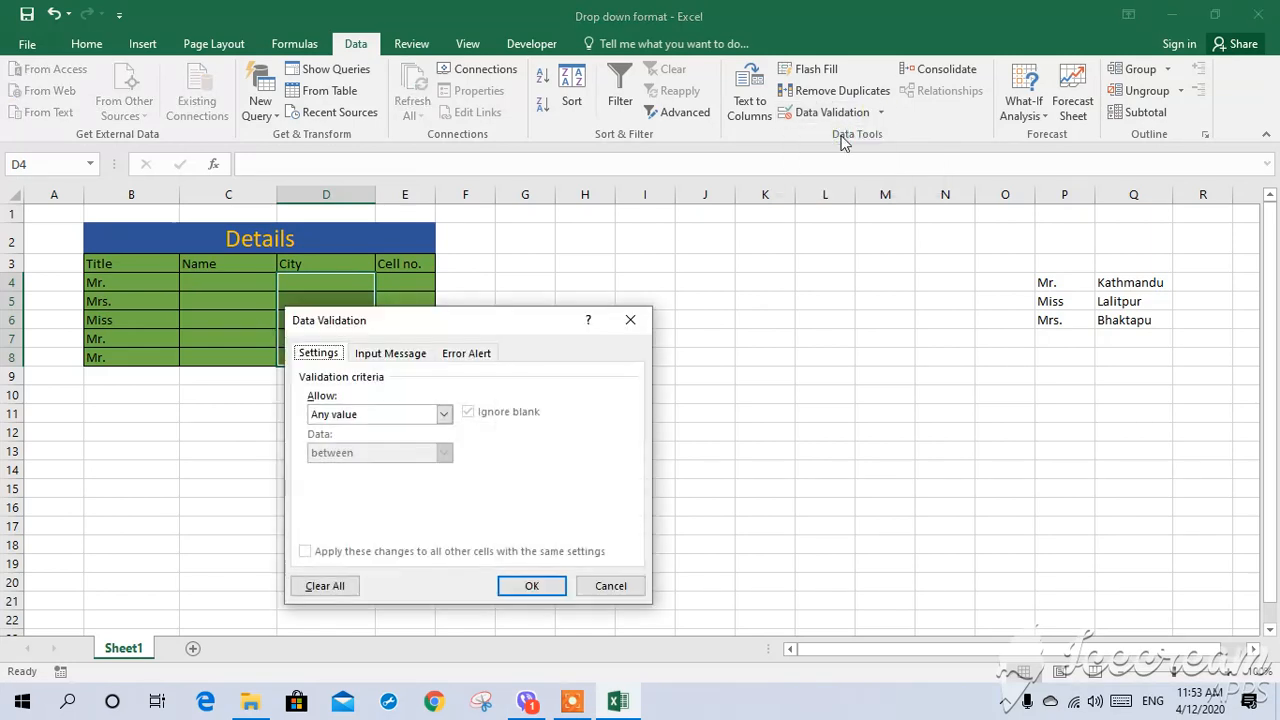
click(444, 414)
click(344, 470)
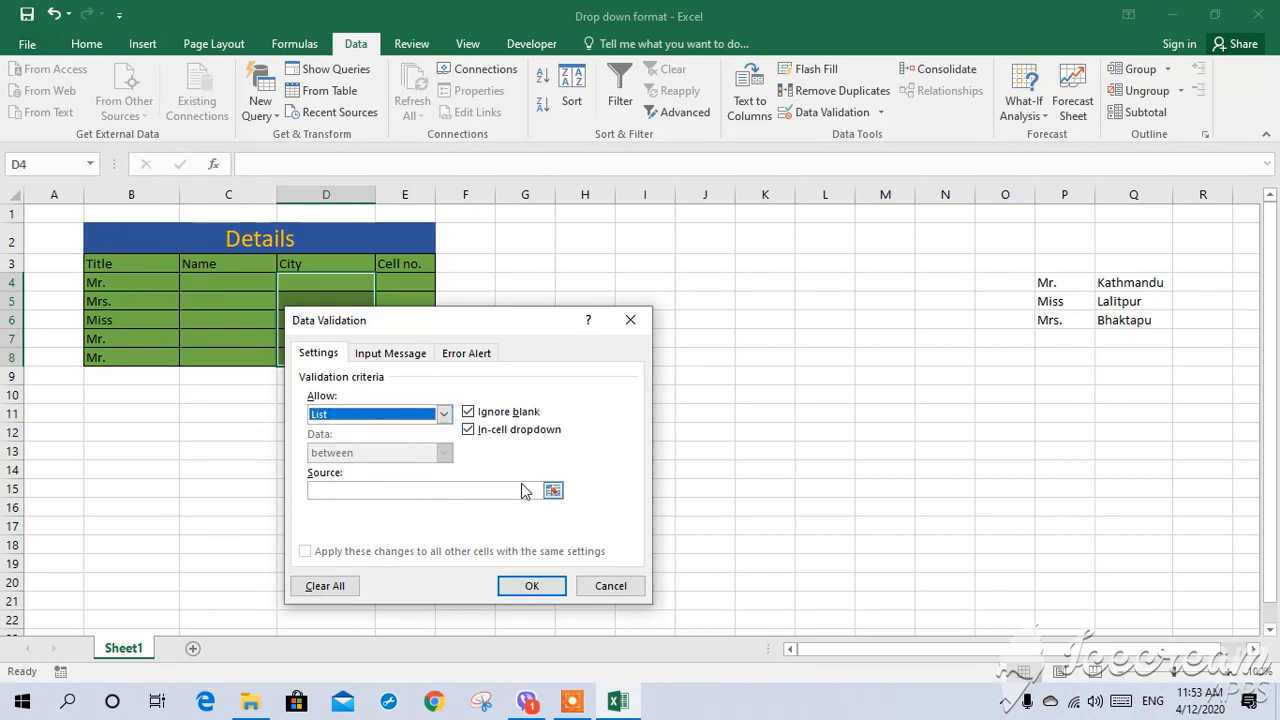
click(553, 491)
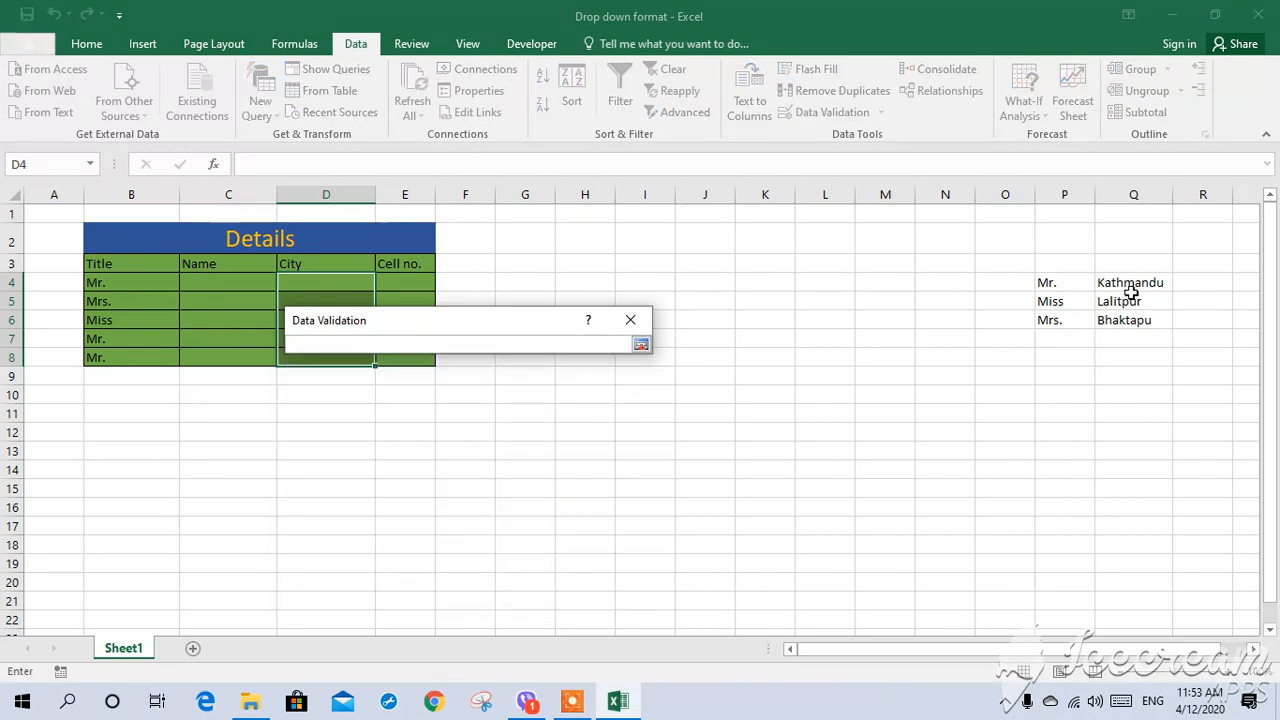
drag(1138, 280, 1136, 325)
click(1136, 325)
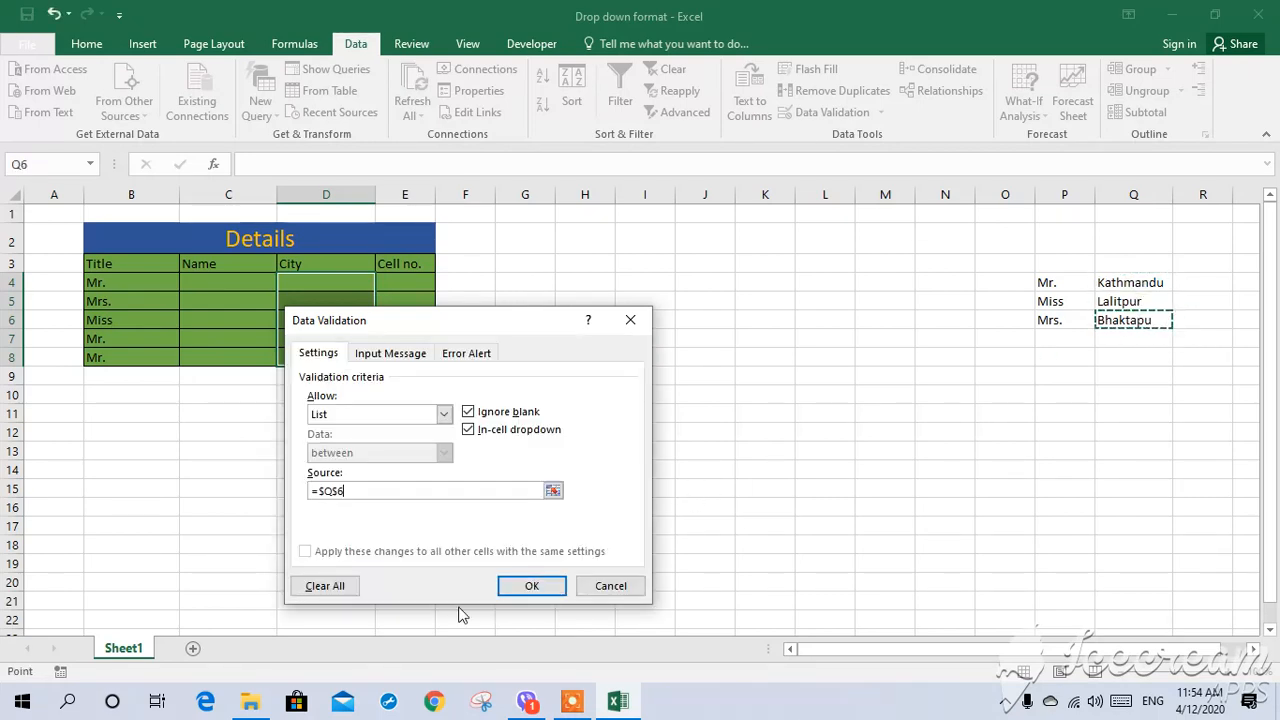
click(518, 586)
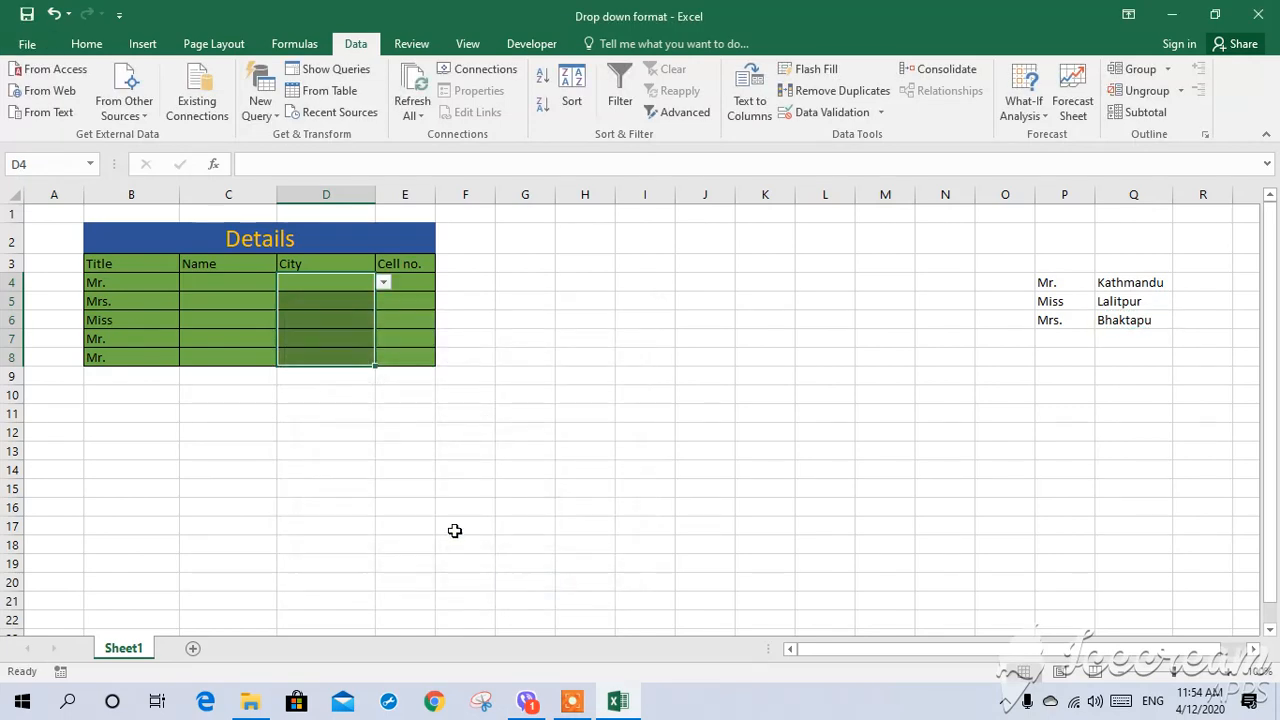
- Try the City dropdown list in D4 by choosing Bhaktapu, and clear the cell again
click(384, 284)
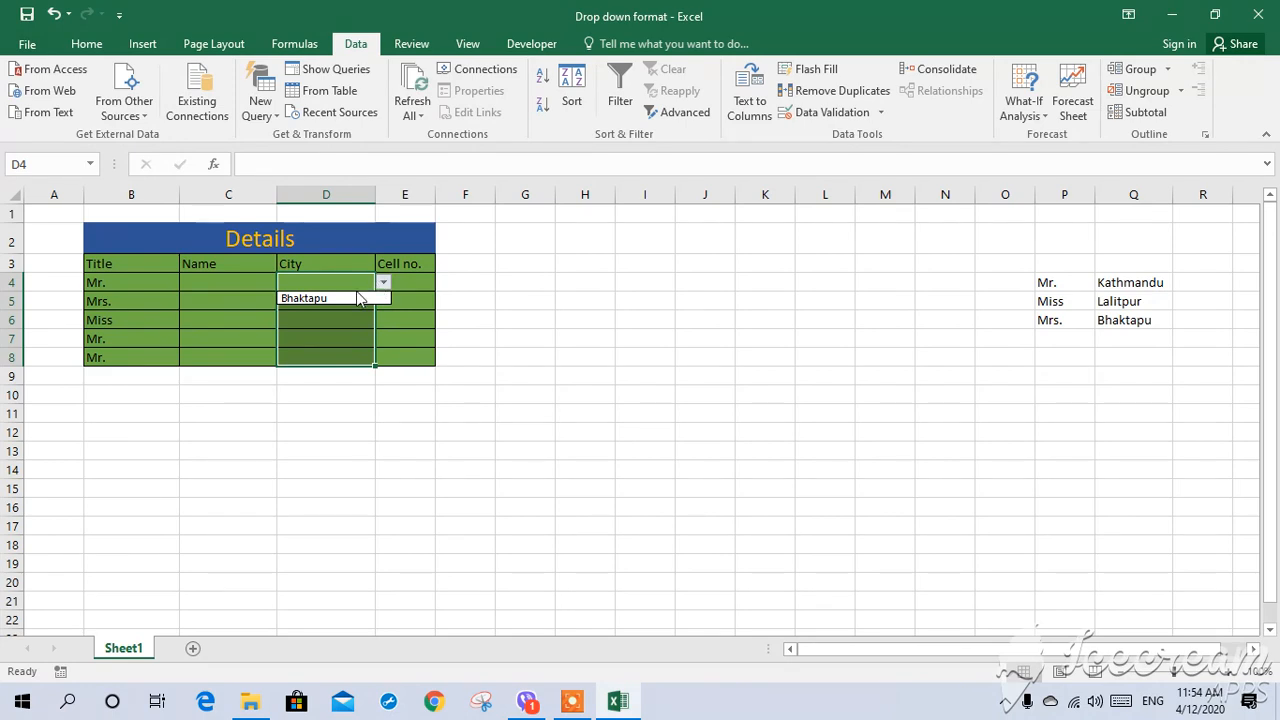
click(382, 284)
click(382, 285)
click(376, 298)
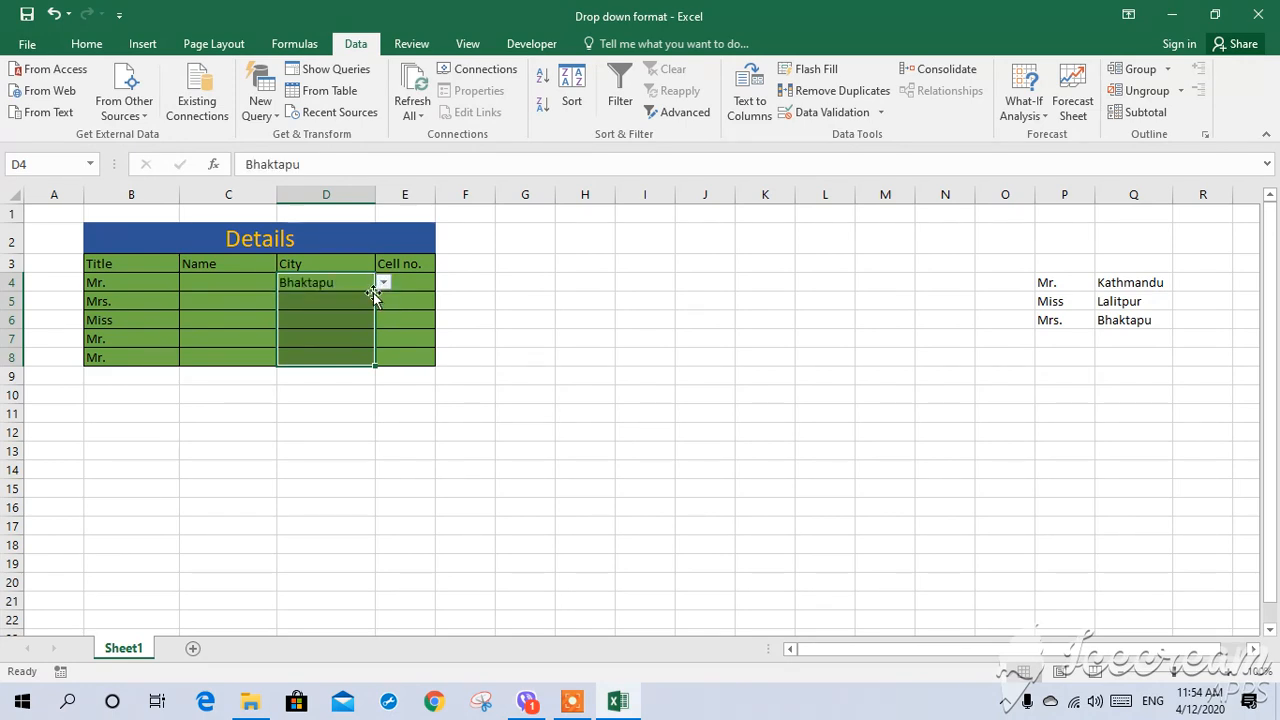
click(340, 282)
text(\)
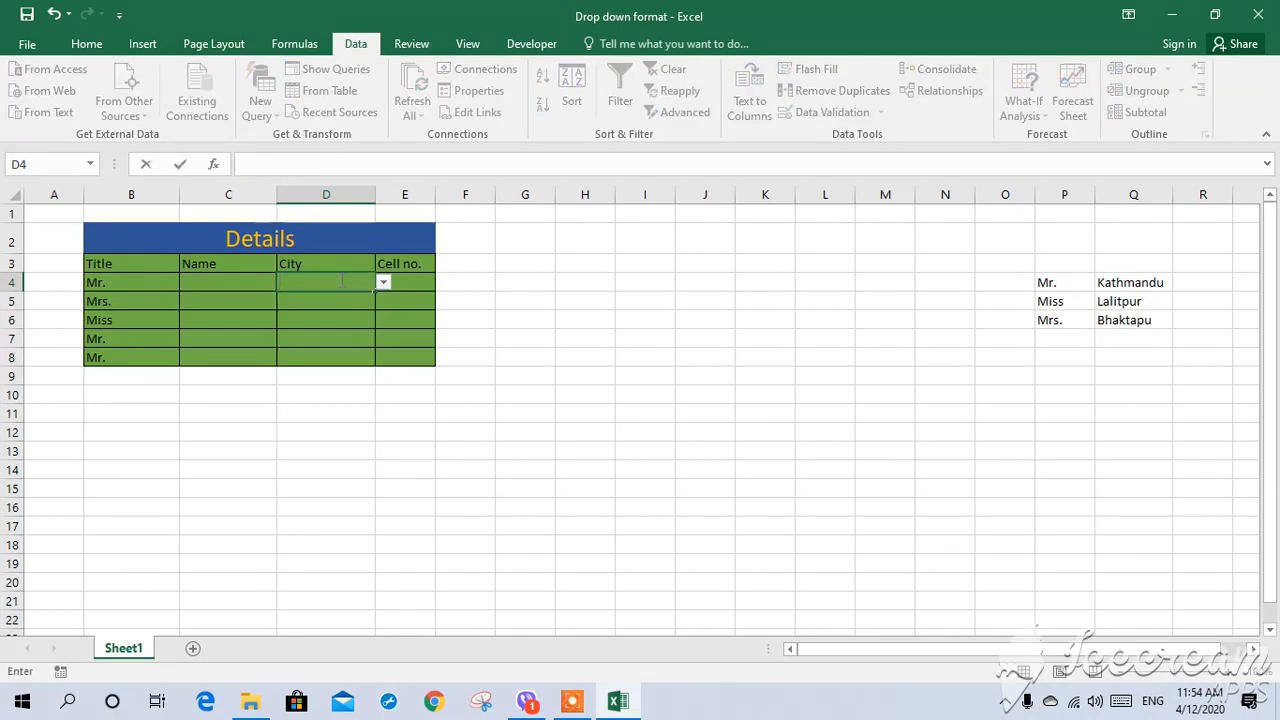
- Correct the spelling of the city in source cell Q6 to Bhaktapur
click(1153, 320)
double_click(1155, 320)
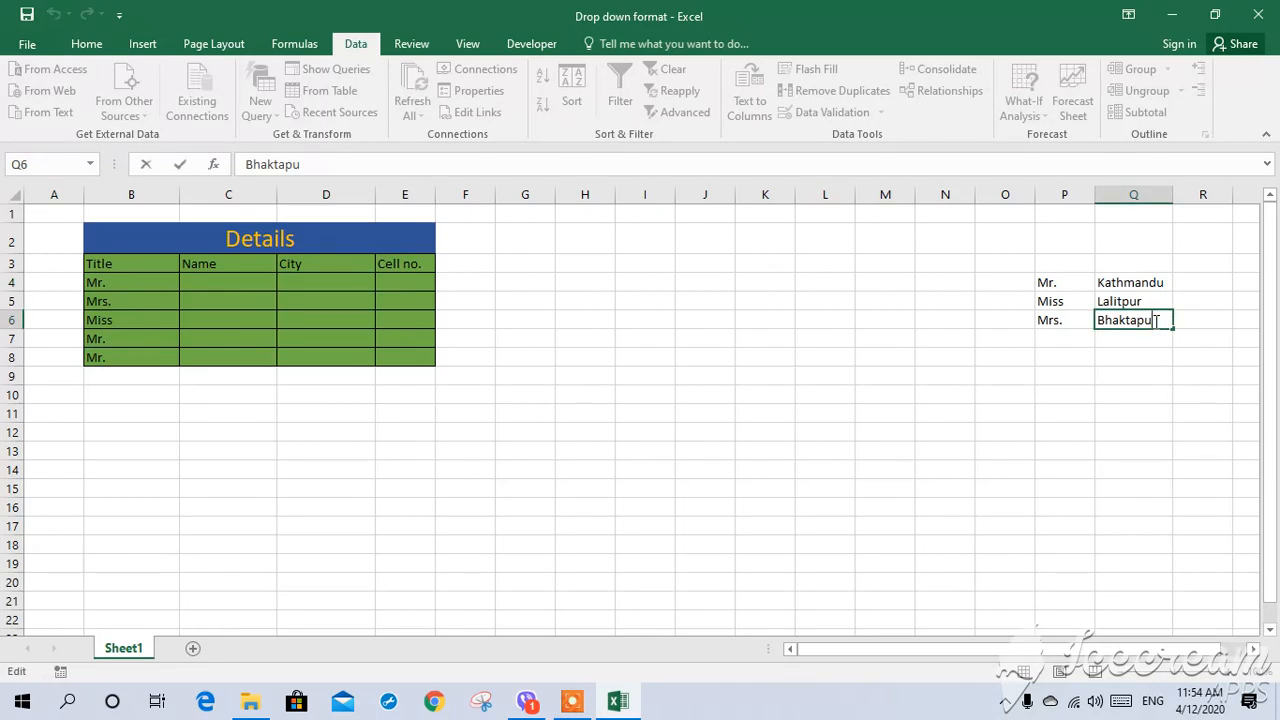
text(r)
click(1053, 338)
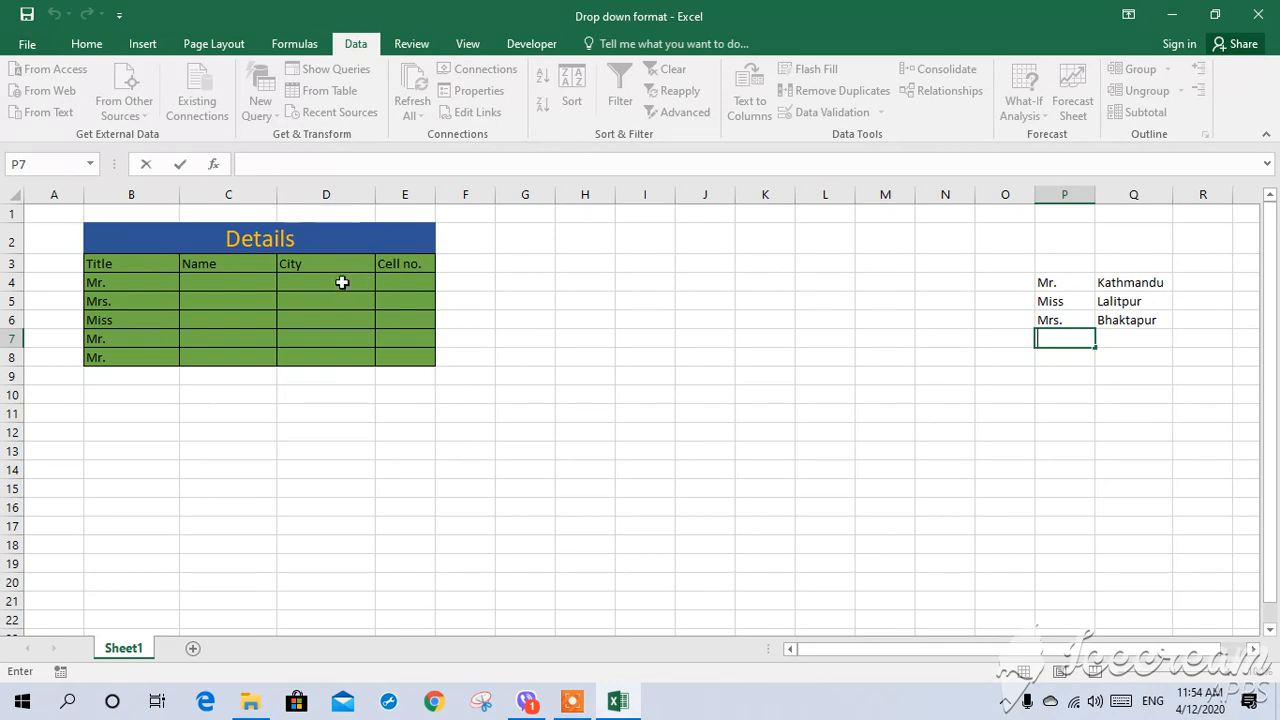
- Change the list validation source of City cells D4:D8 to the range Q4:Q6
drag(342, 282, 337, 351)
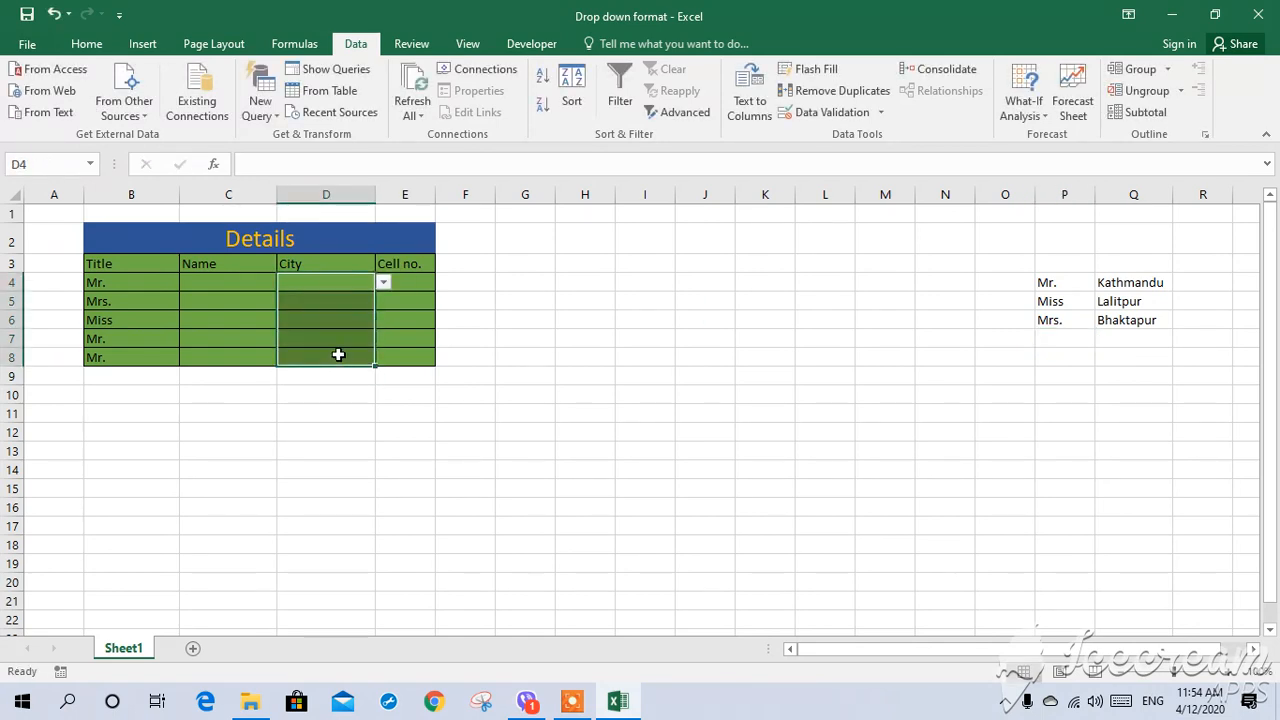
click(880, 112)
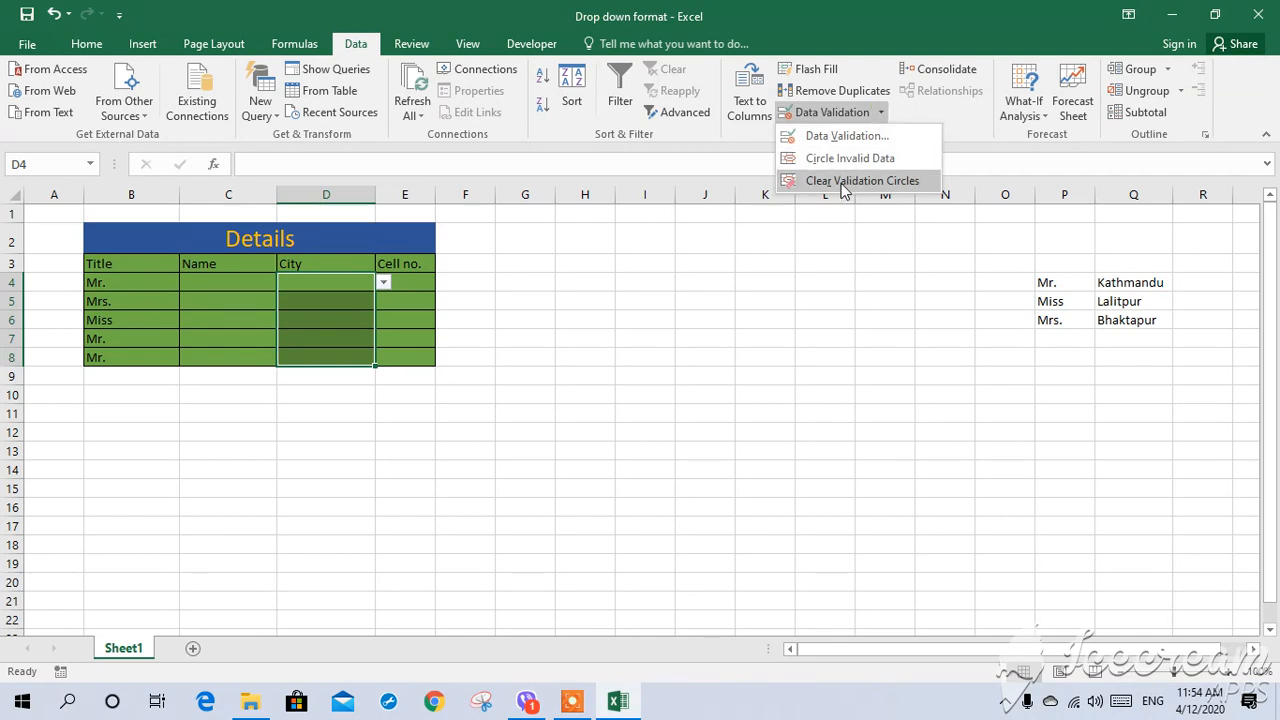
click(855, 138)
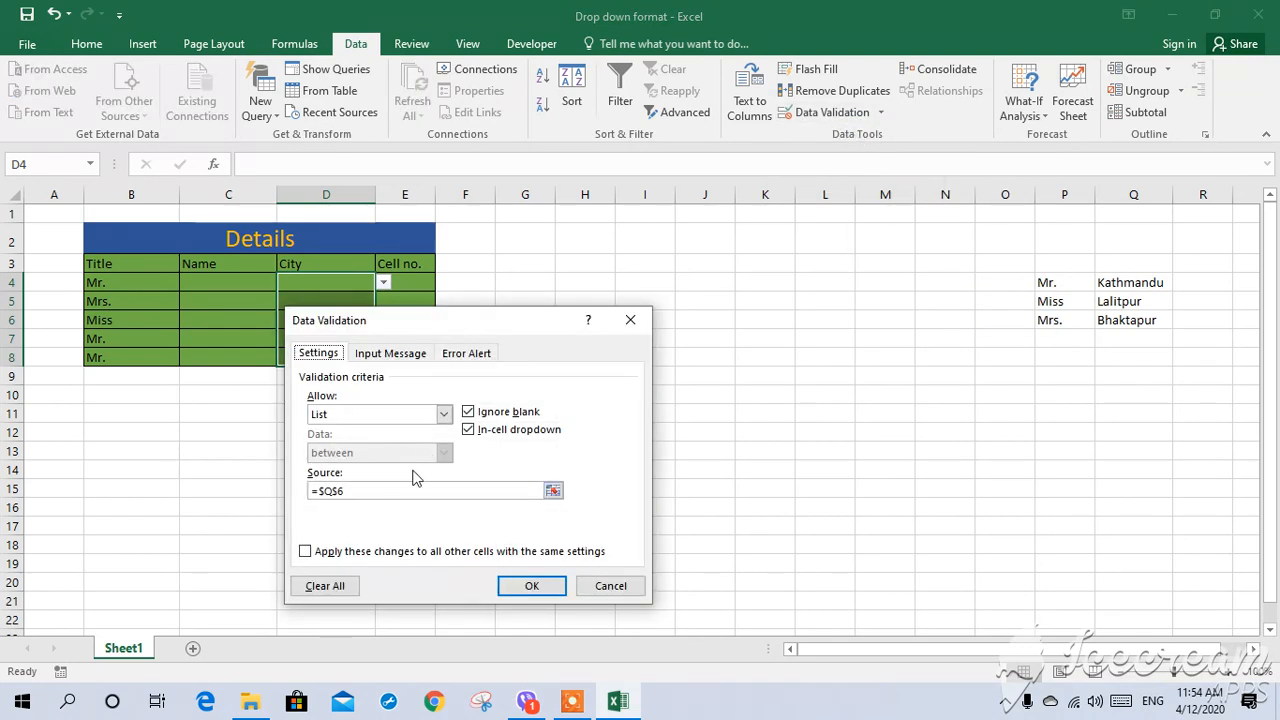
click(553, 491)
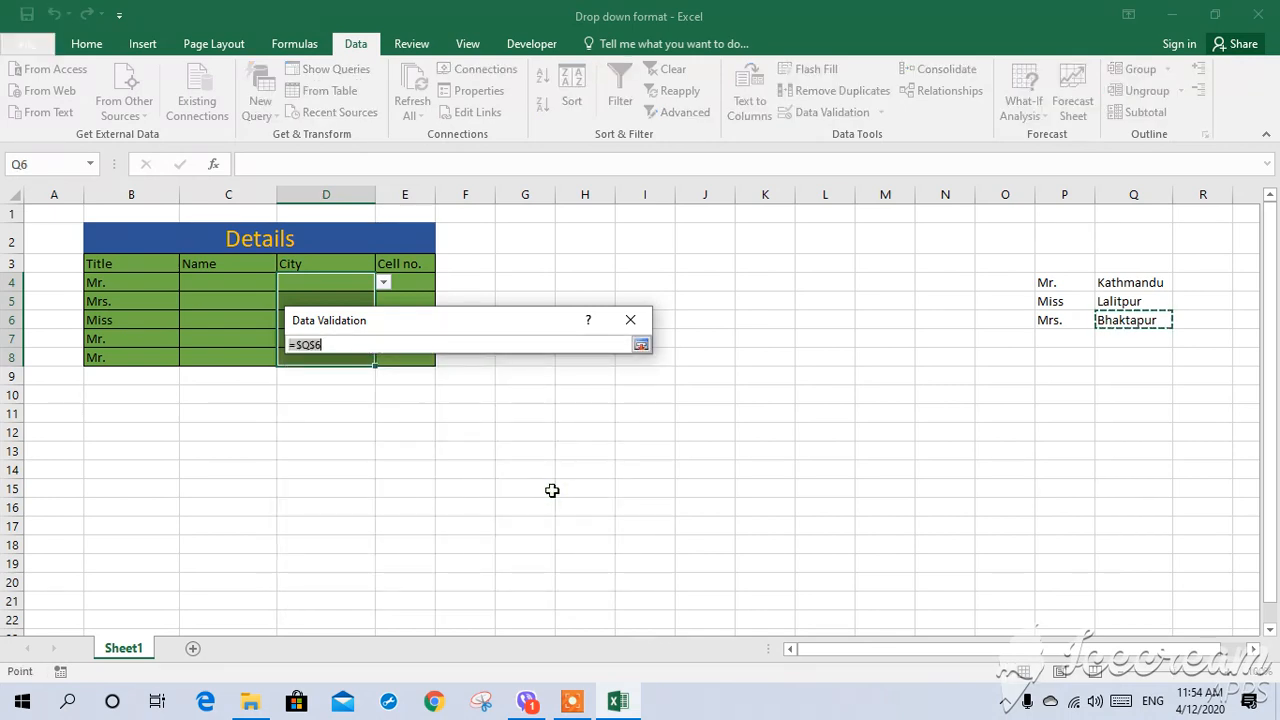
key(BackSpace)
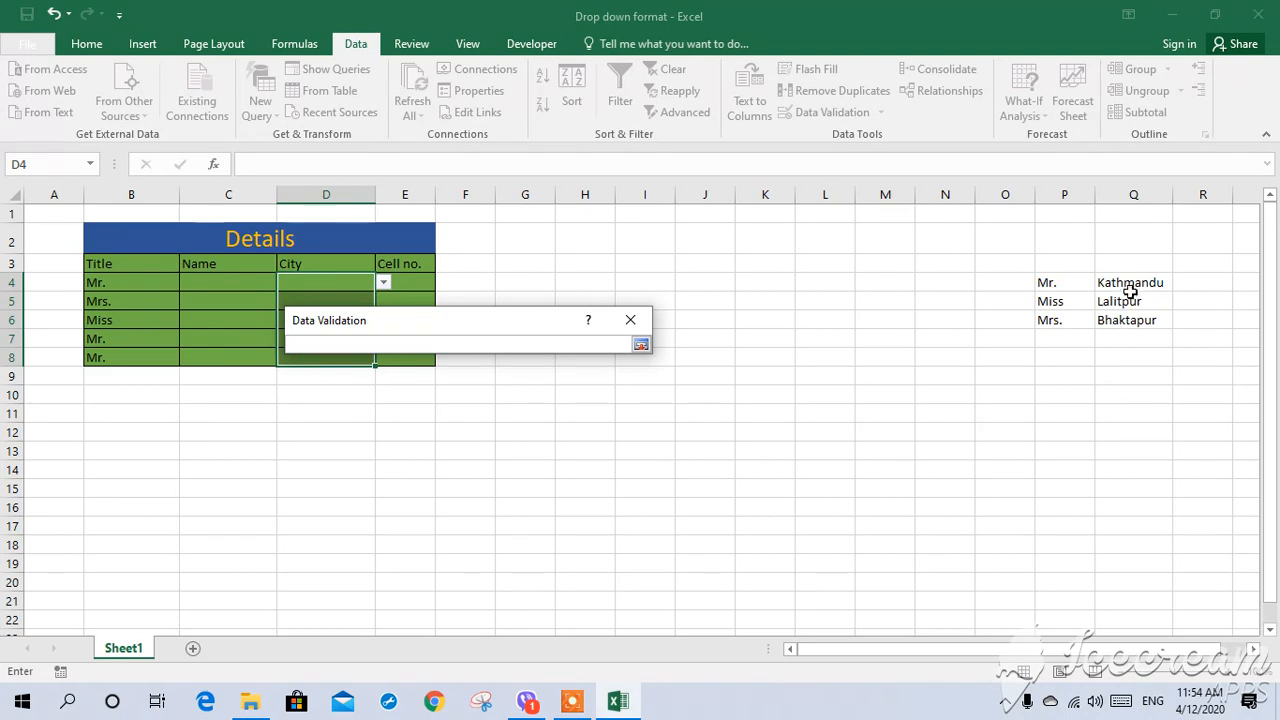
drag(1137, 286, 1132, 322)
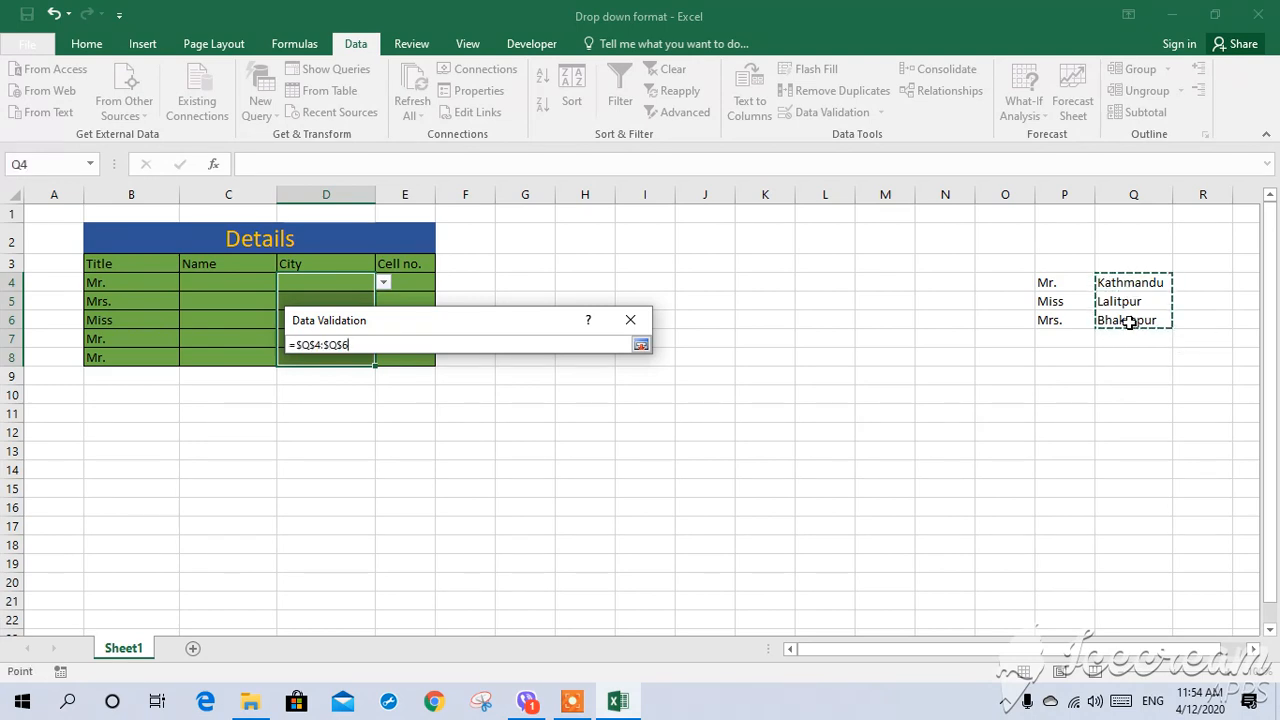
key(Return)
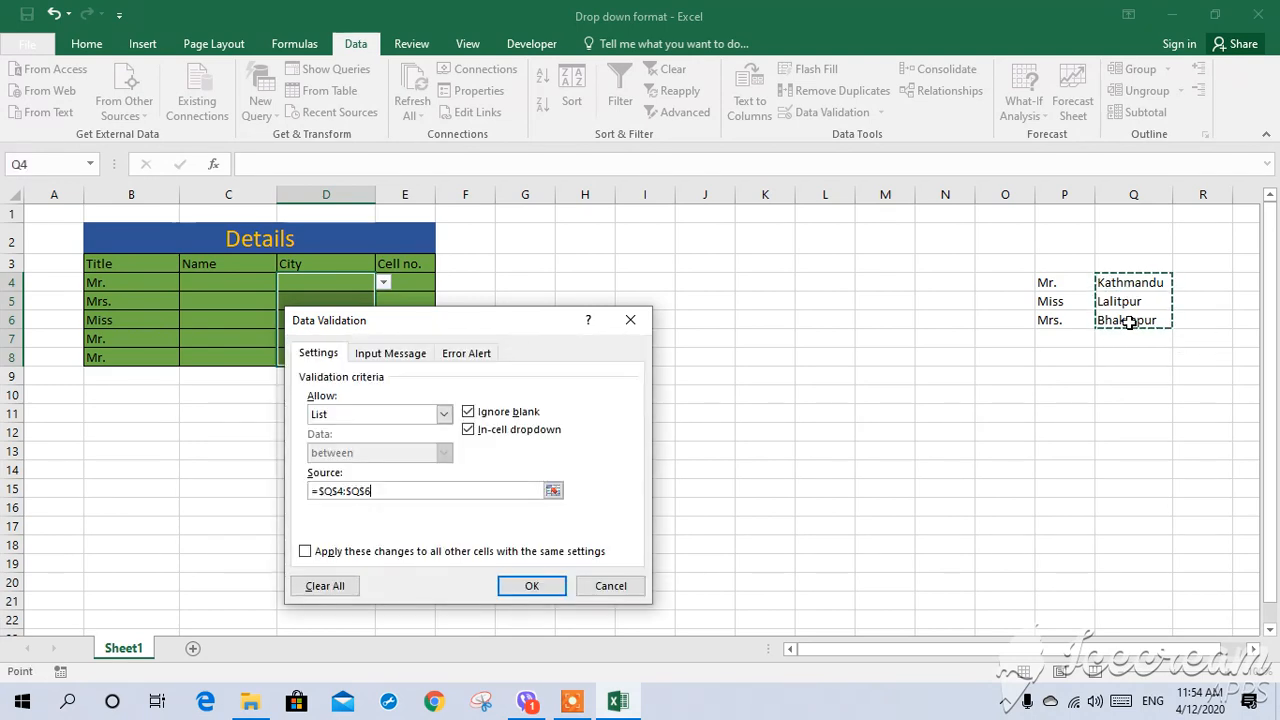
click(529, 588)
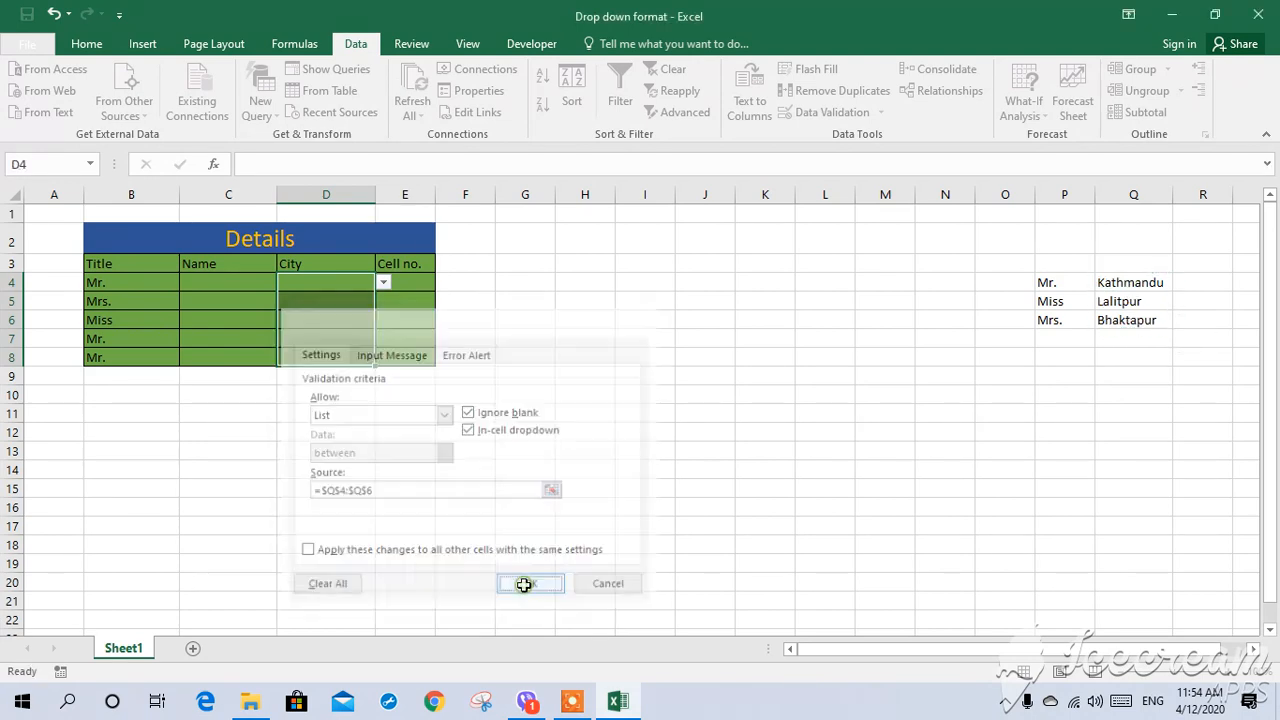
- Choose Kathmandu from the dropdown list in D4 and enter the person's first name in C4
click(383, 282)
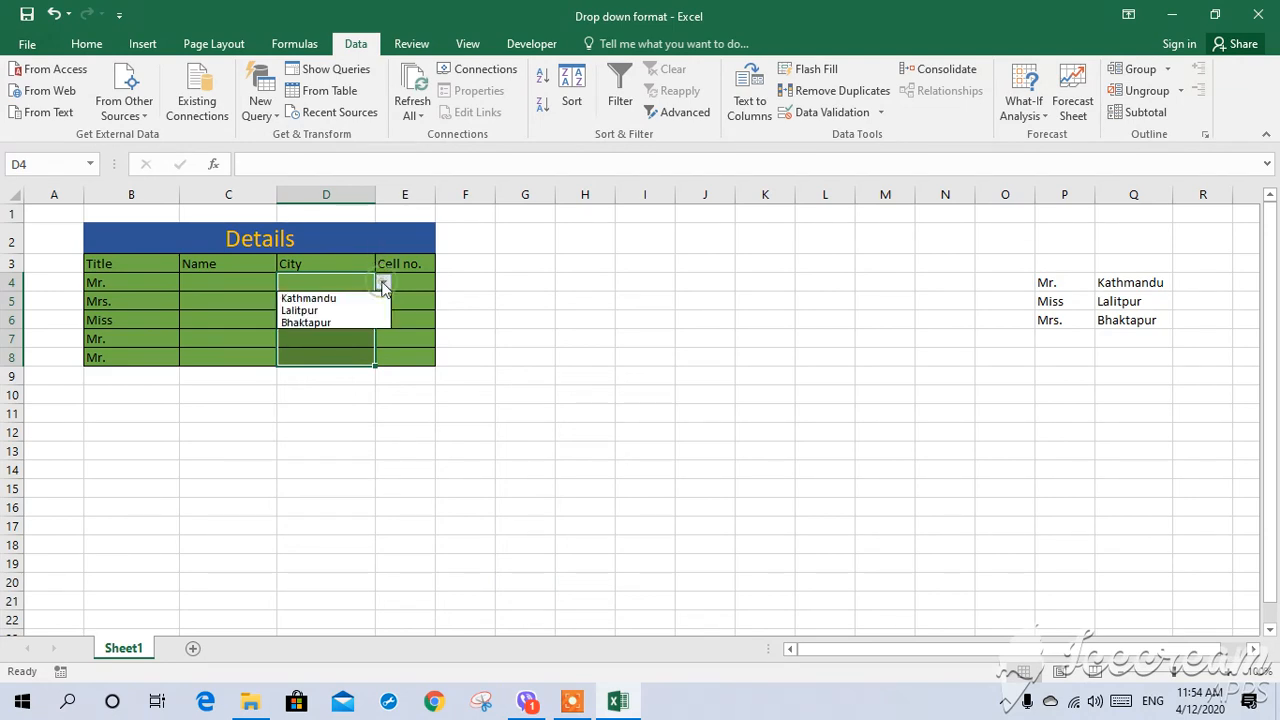
click(326, 300)
click(235, 284)
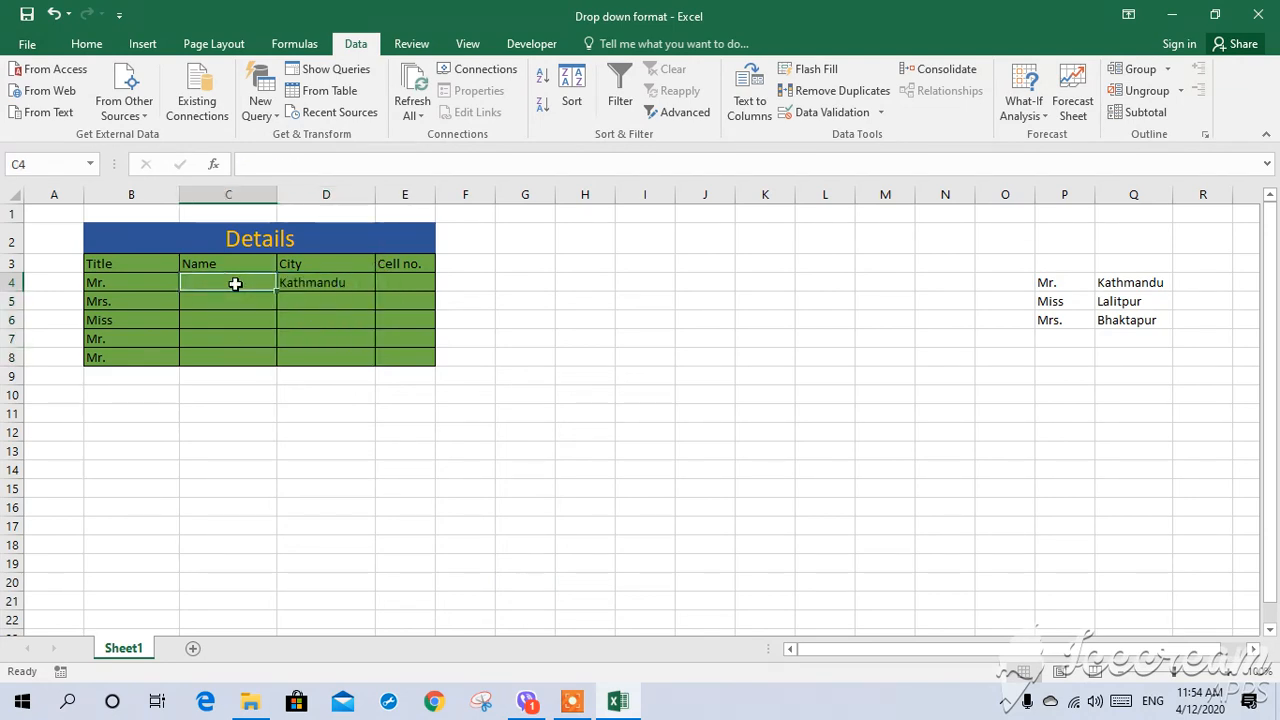
text(Ram)
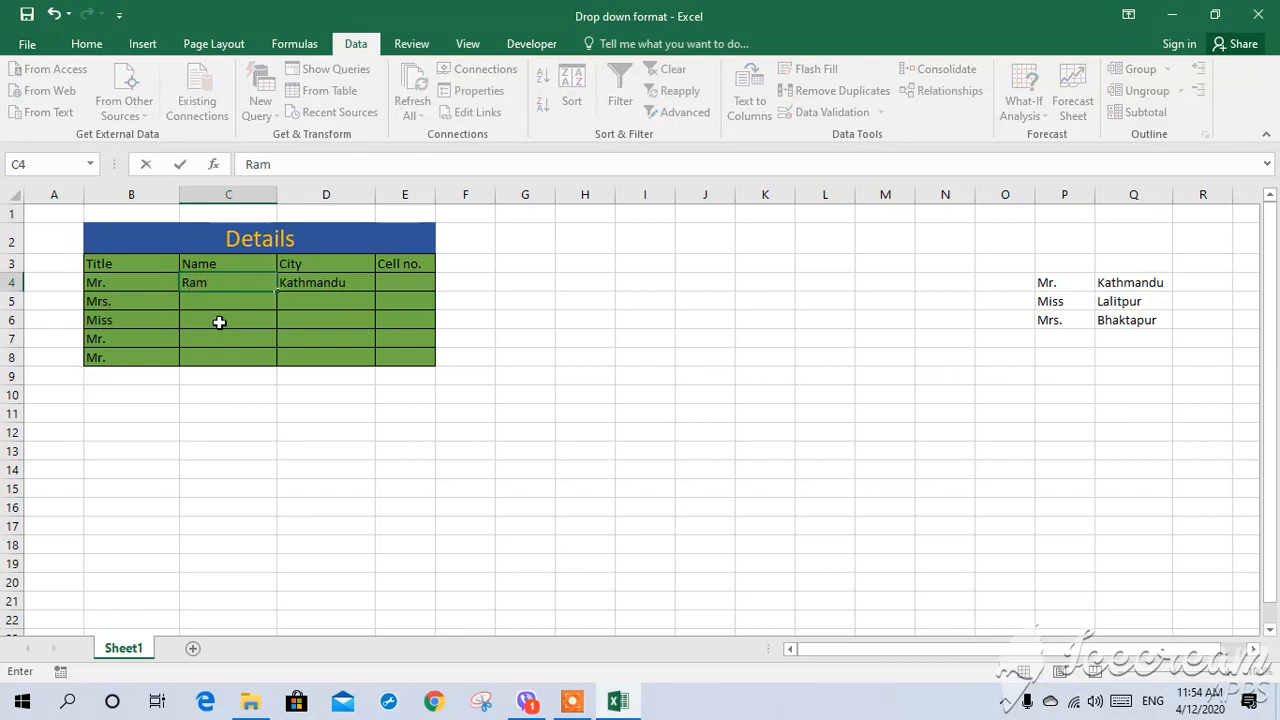
- Enter the person's first name in C5 and choose Lalitpur from the dropdown list in D5
click(230, 302)
text(S)
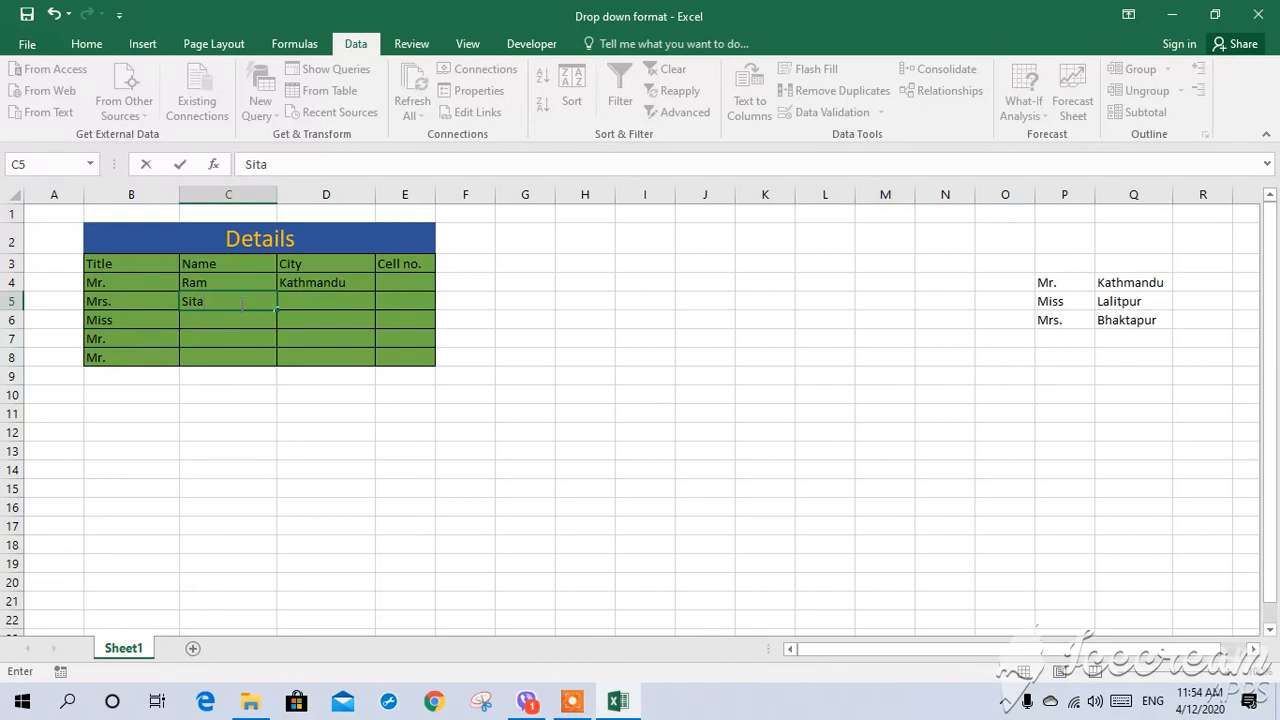
text(ita)
click(316, 302)
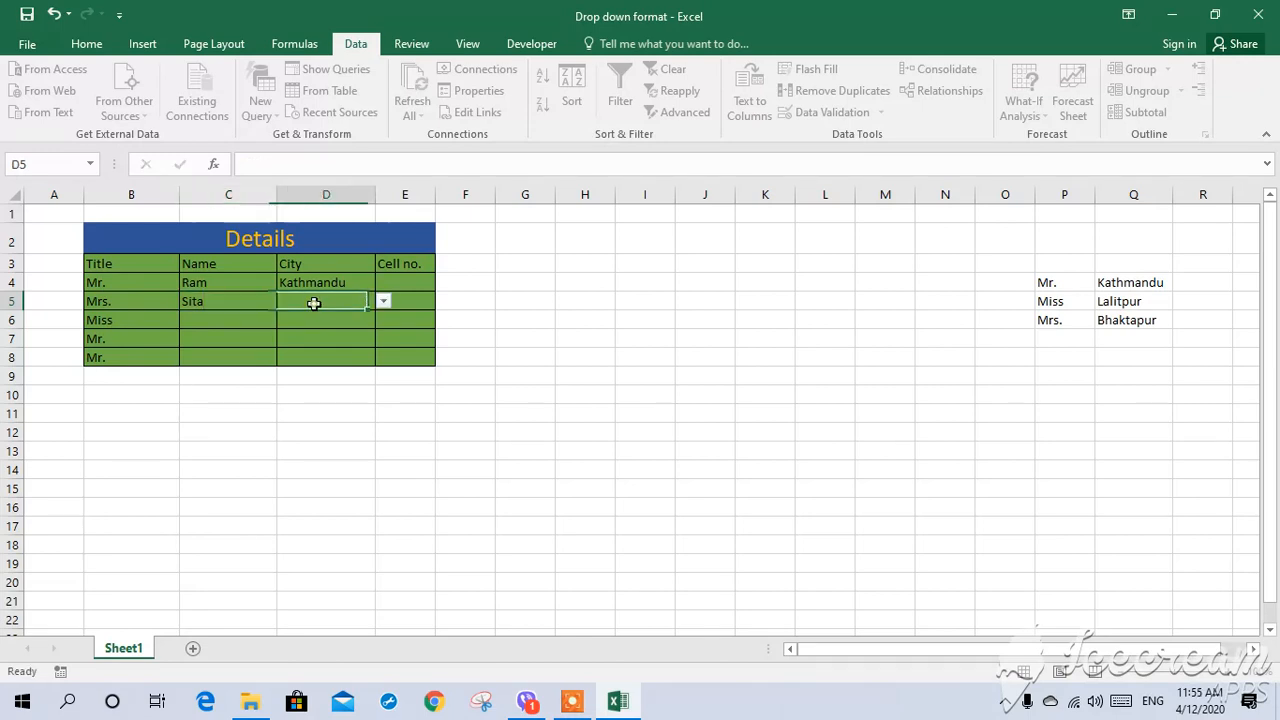
click(383, 301)
click(320, 328)
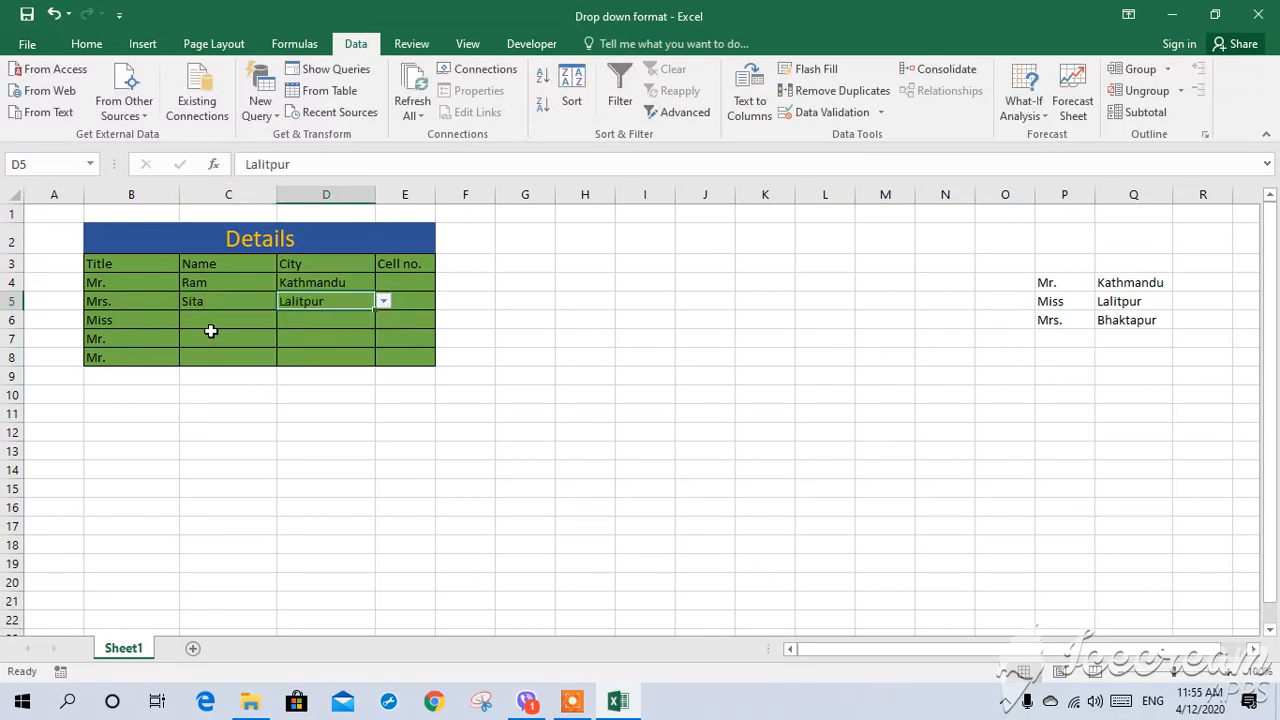
- Enter the person's first name in C6 and choose Lalitpur from the dropdown list in D6
click(214, 321)
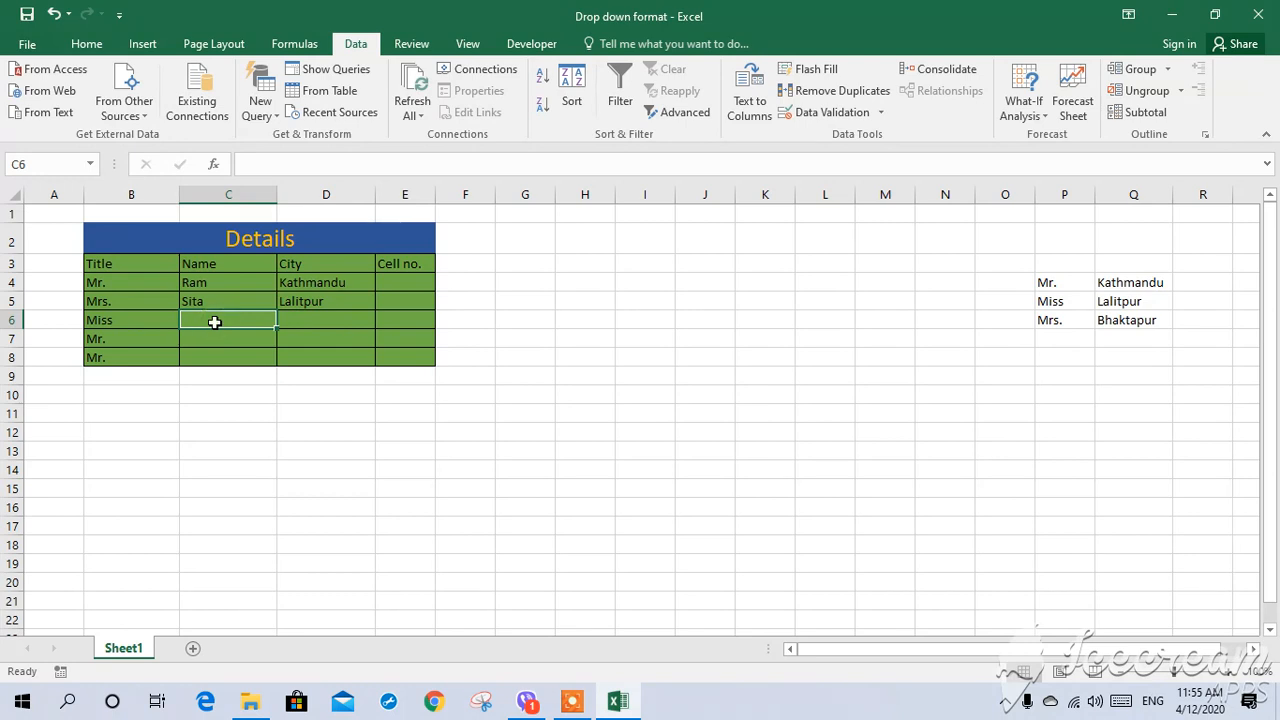
text(Gita)
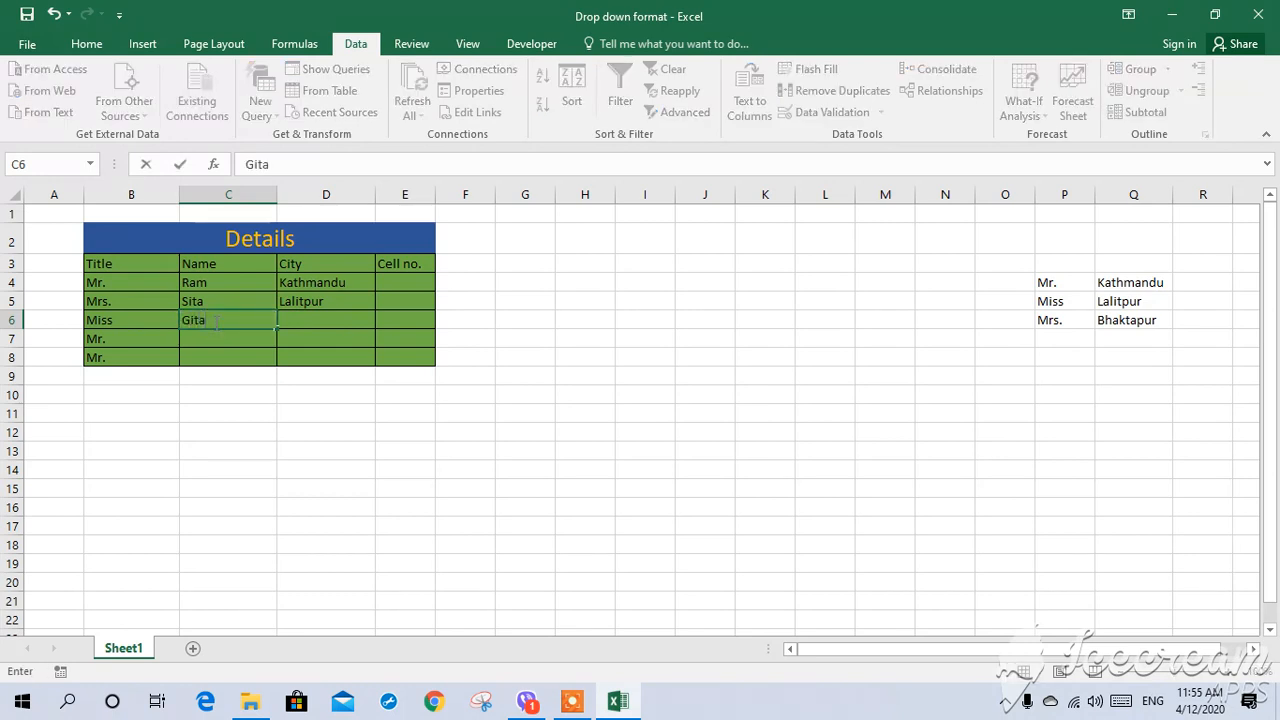
click(324, 318)
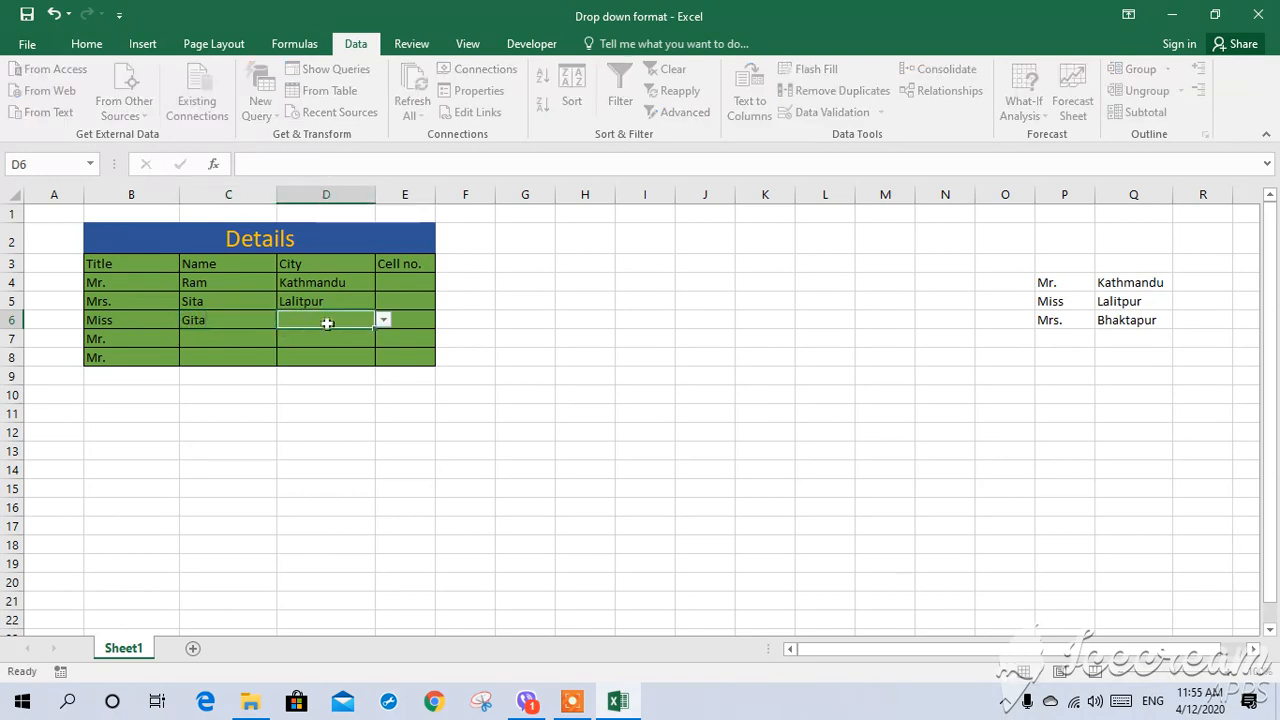
click(385, 321)
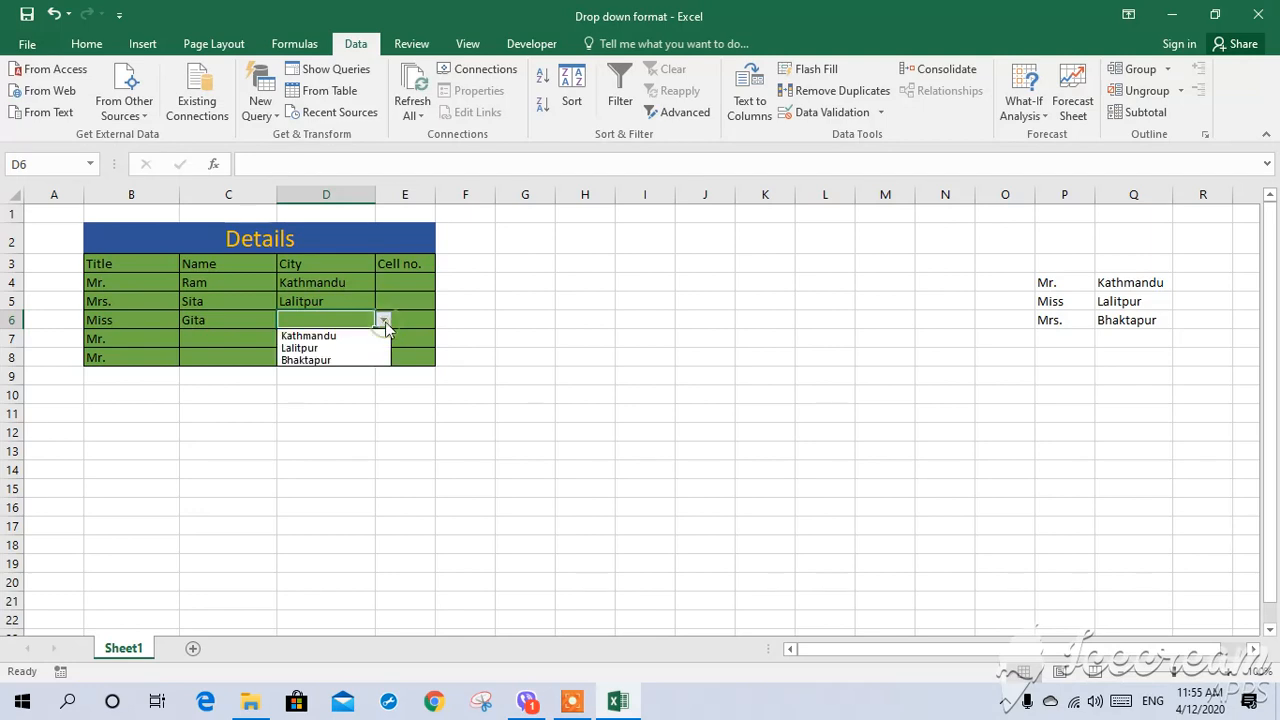
click(310, 351)
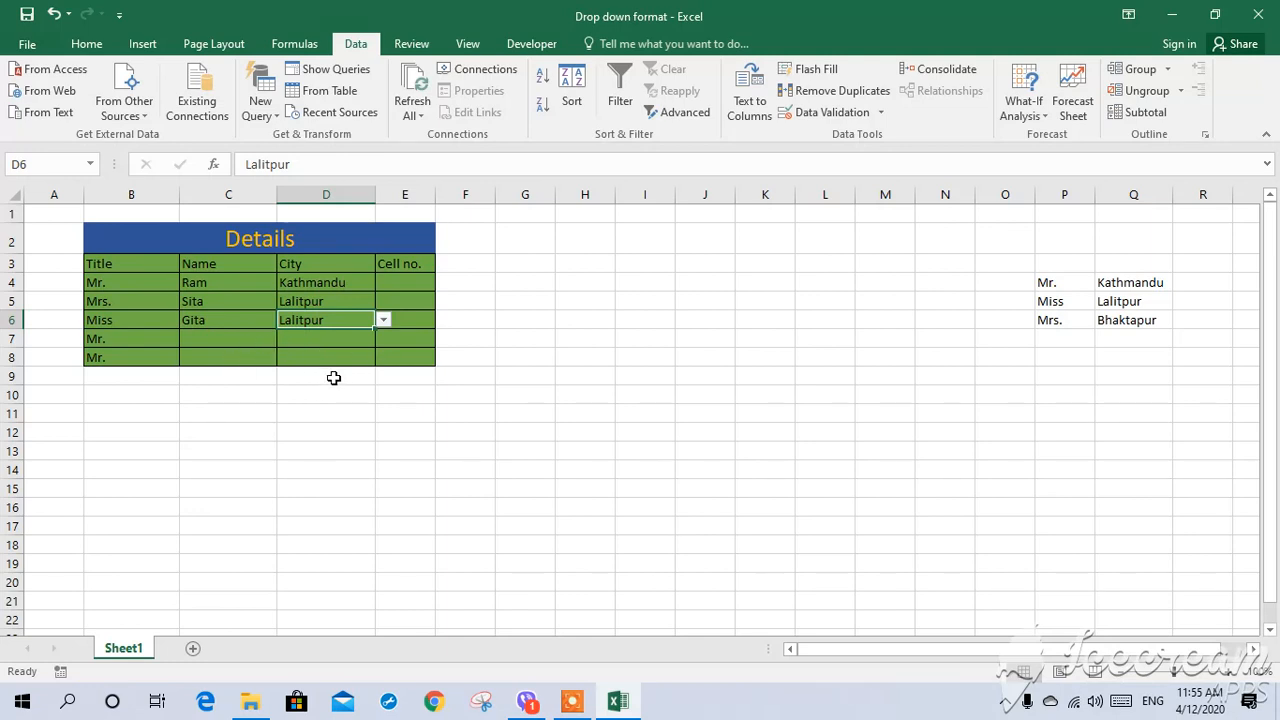
- Choose Bhaktapur in D7 and Lalitpur in D8 from the City dropdown lists
click(319, 356)
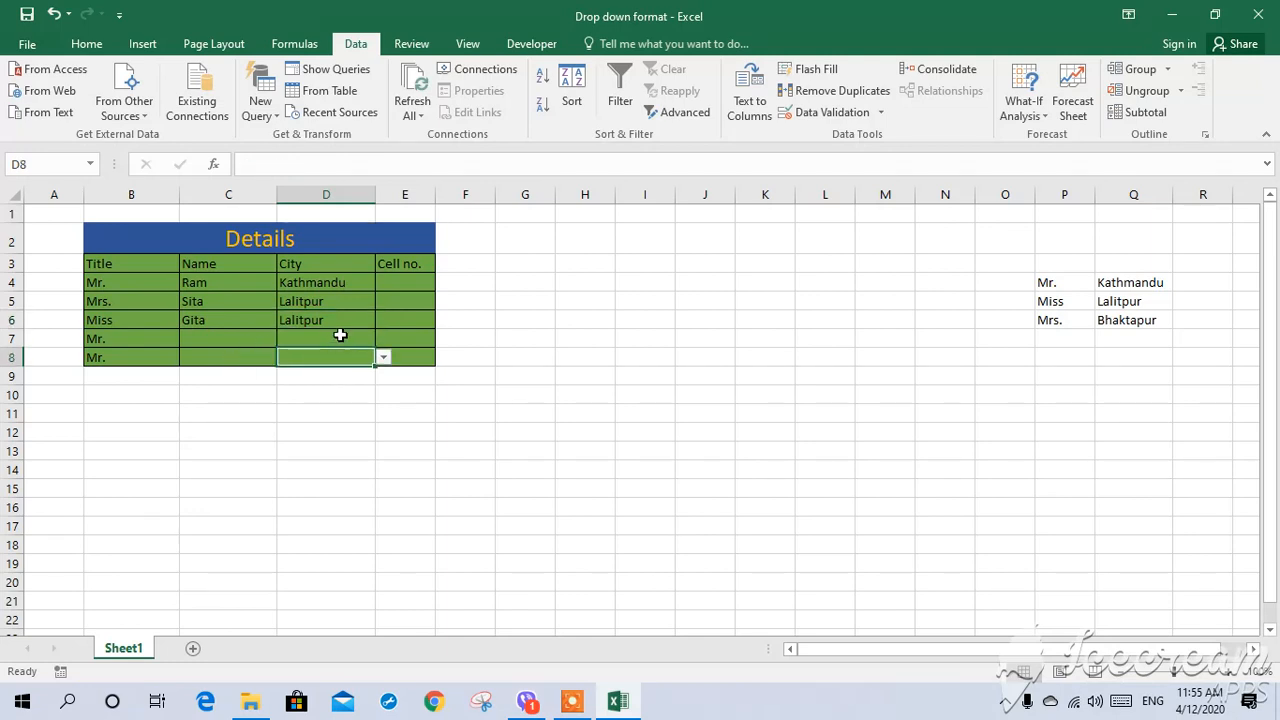
click(343, 336)
click(383, 341)
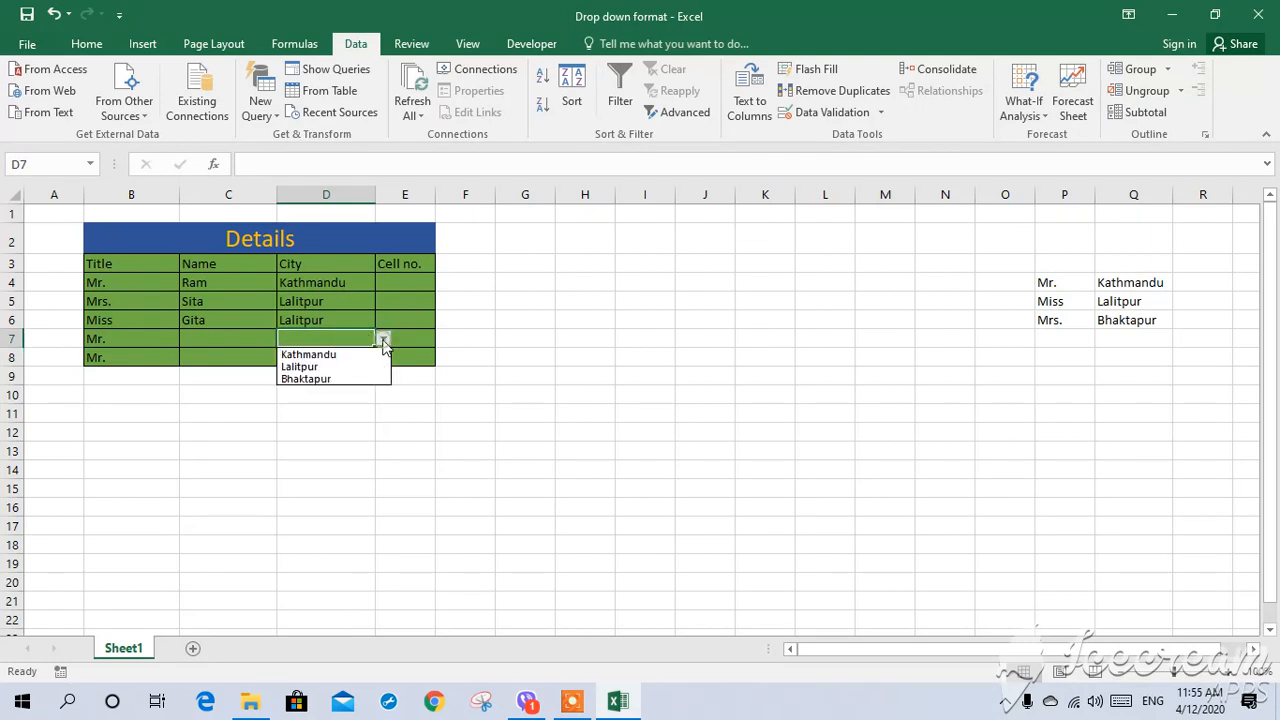
click(334, 377)
click(347, 358)
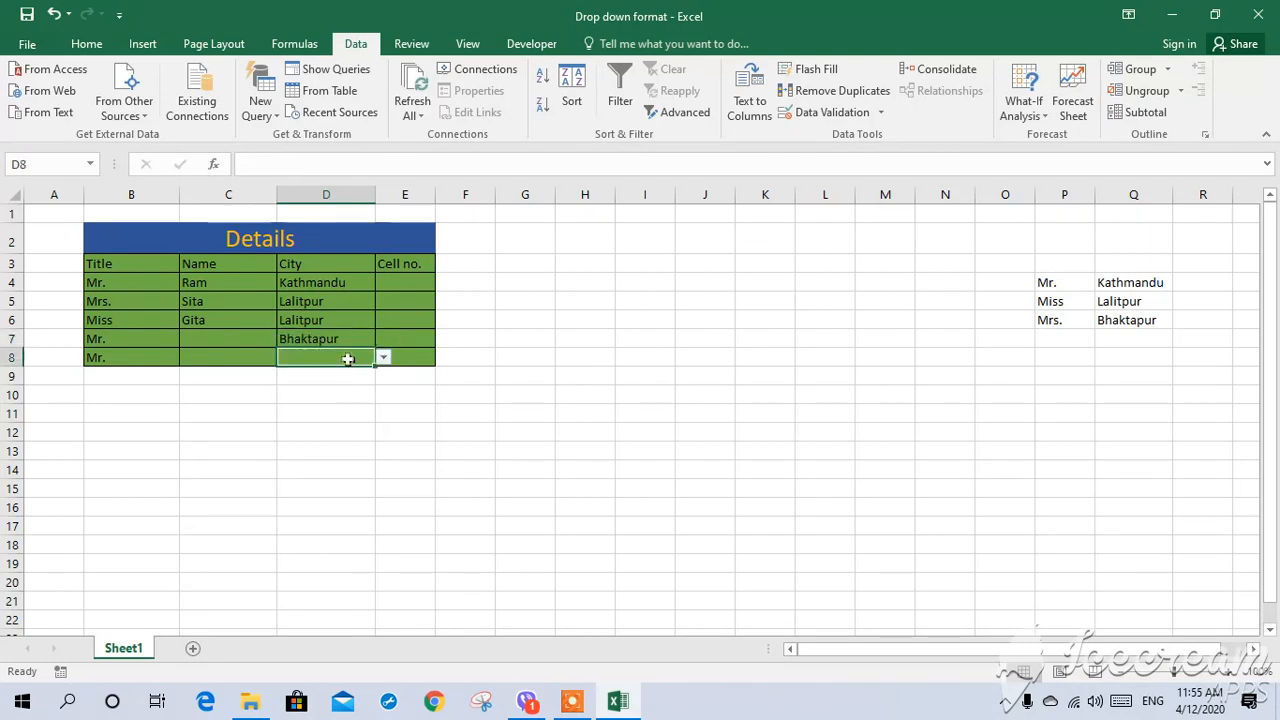
click(383, 358)
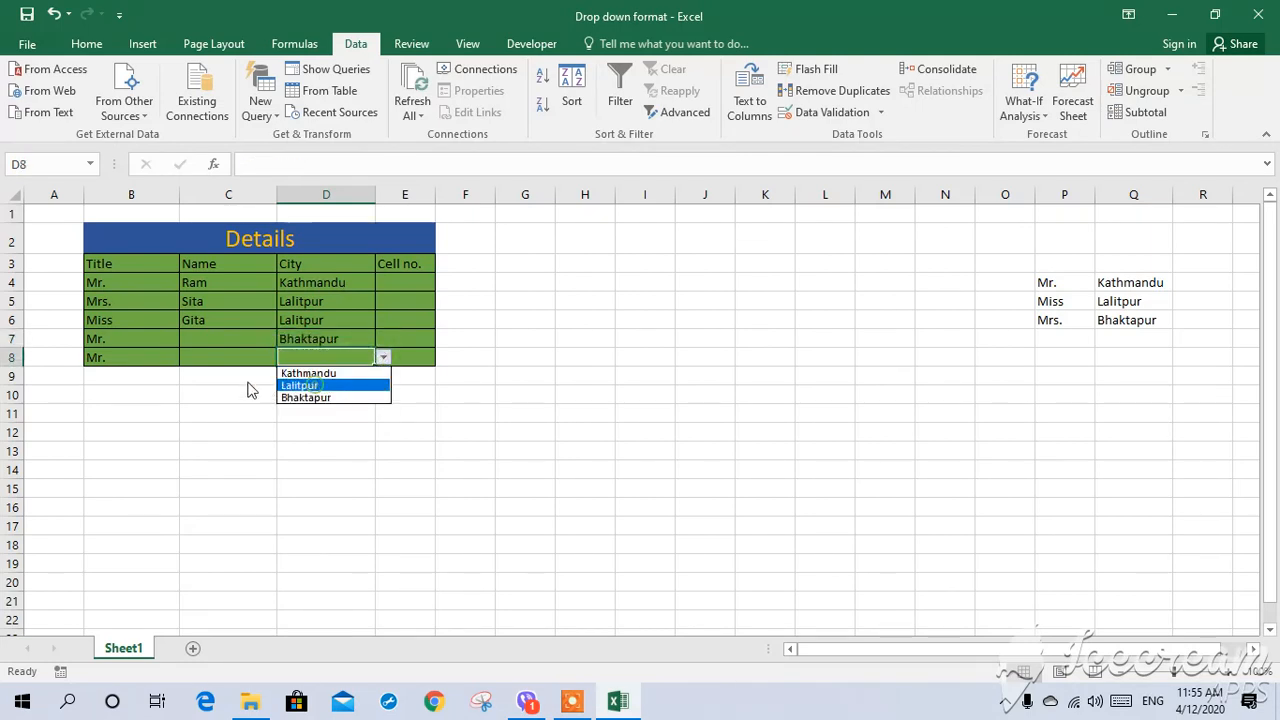
click(286, 385)
click(287, 392)
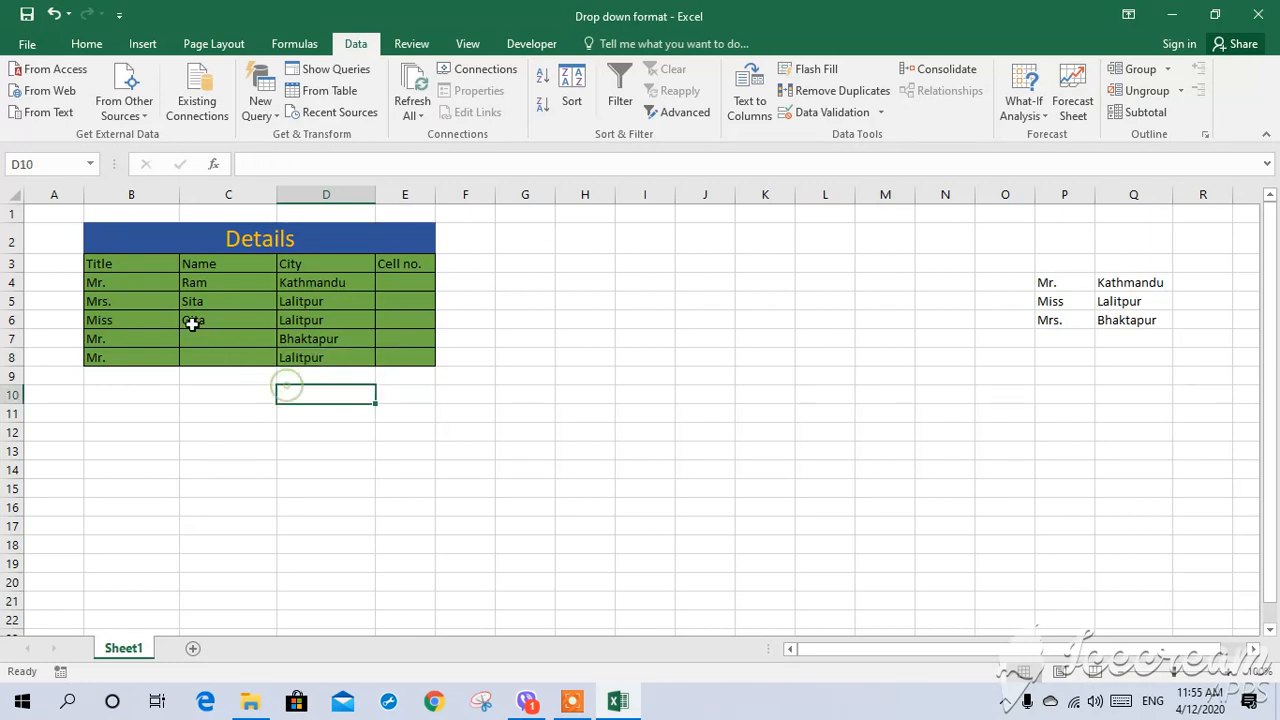
- Enter the remaining two people's first names in Name cells C7 and C8
click(200, 336)
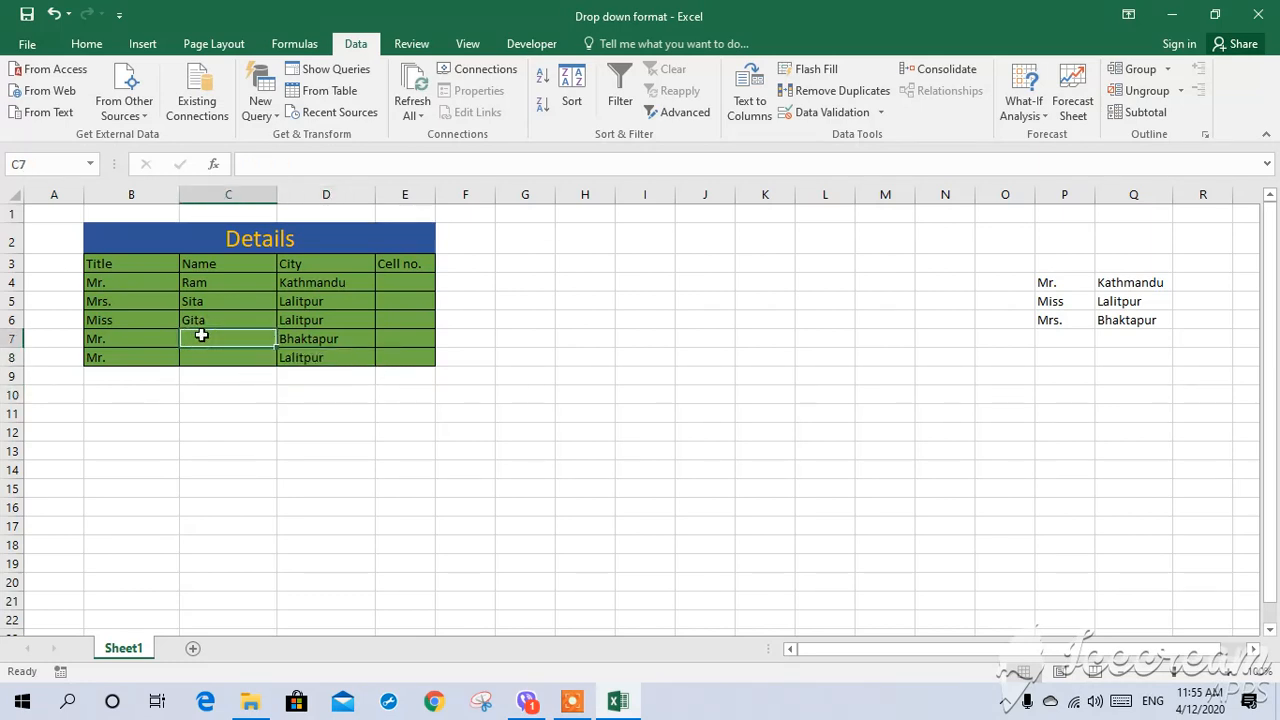
text(sita)
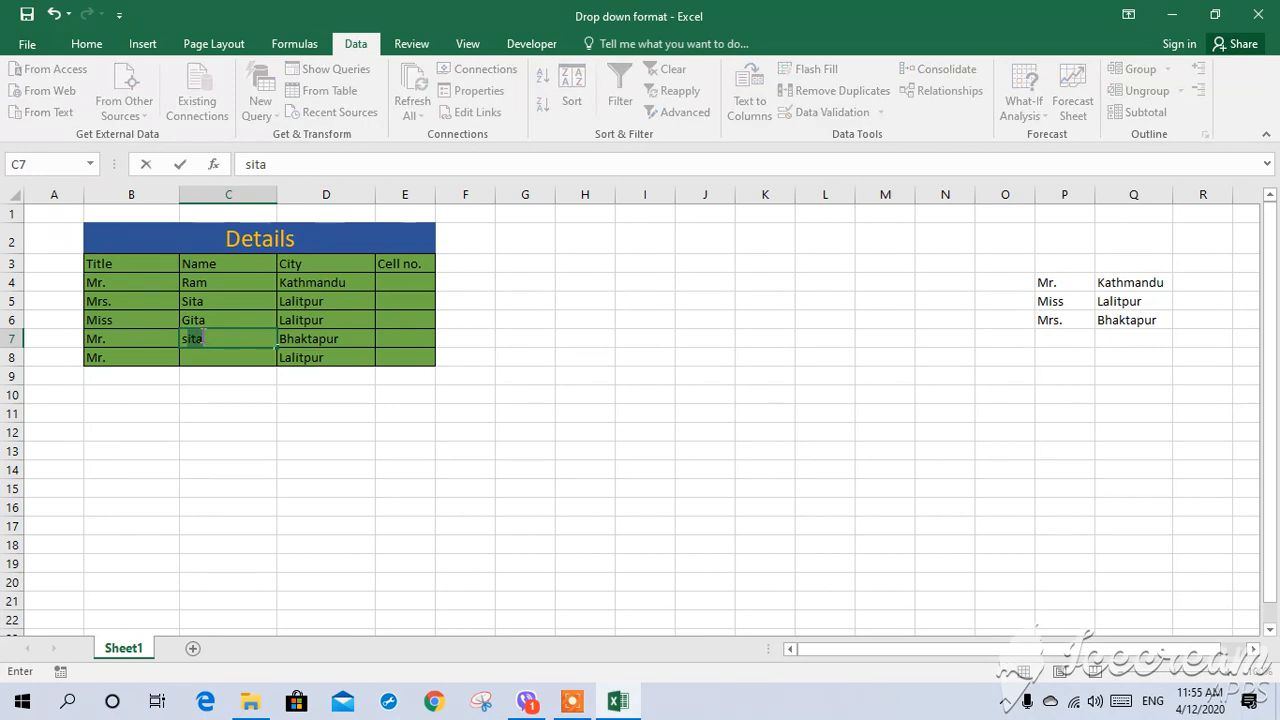
key(BackSpace)
text(hyam)
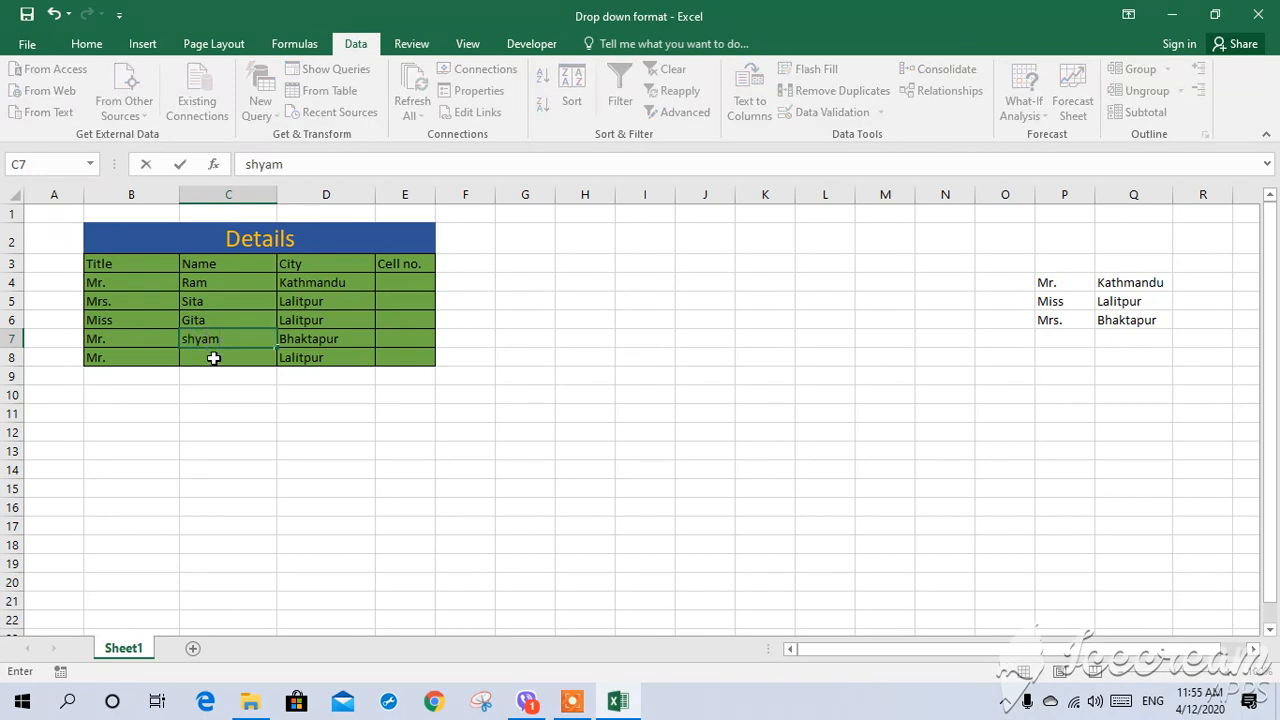
click(211, 357)
text(Ha)
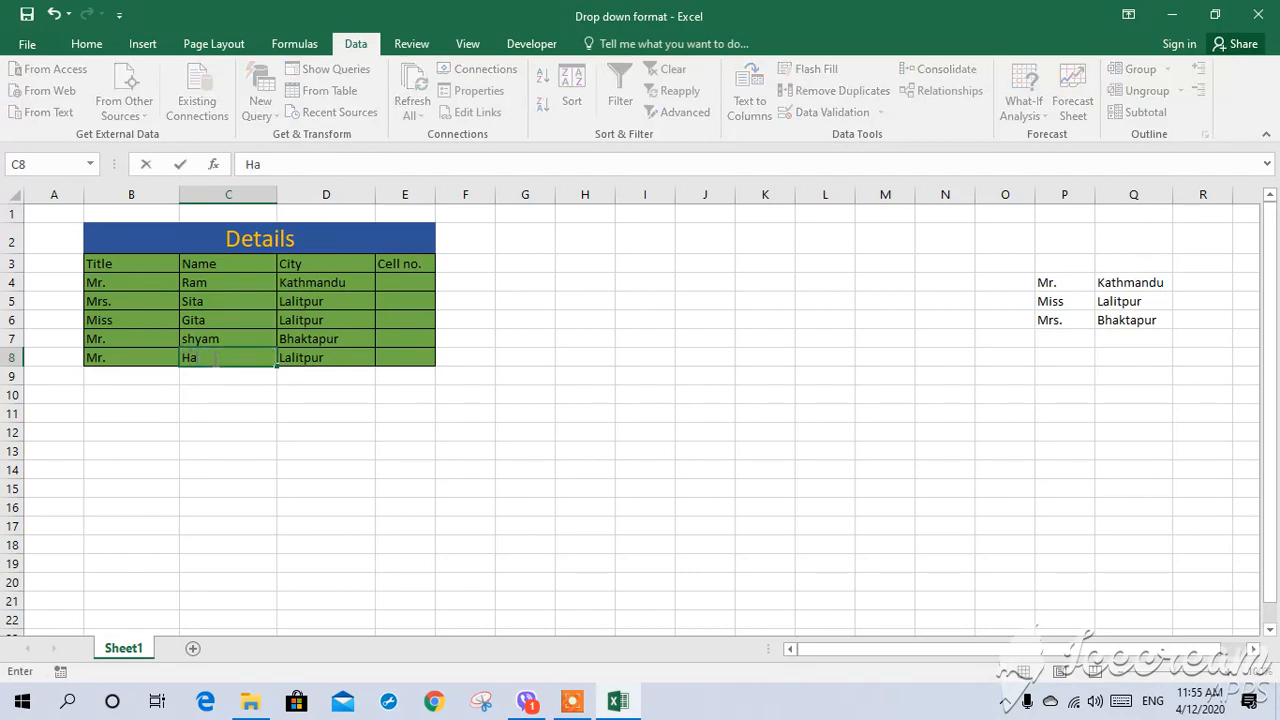
text(ri)
click(317, 389)
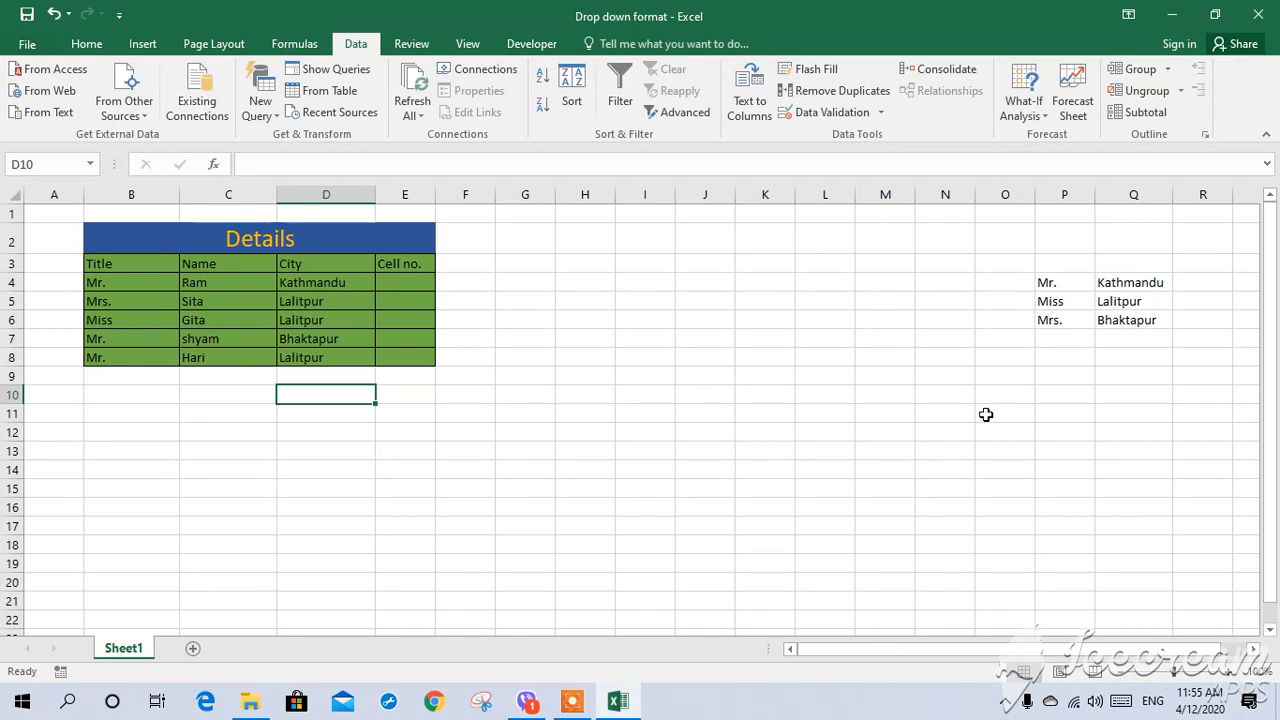
click(578, 702)
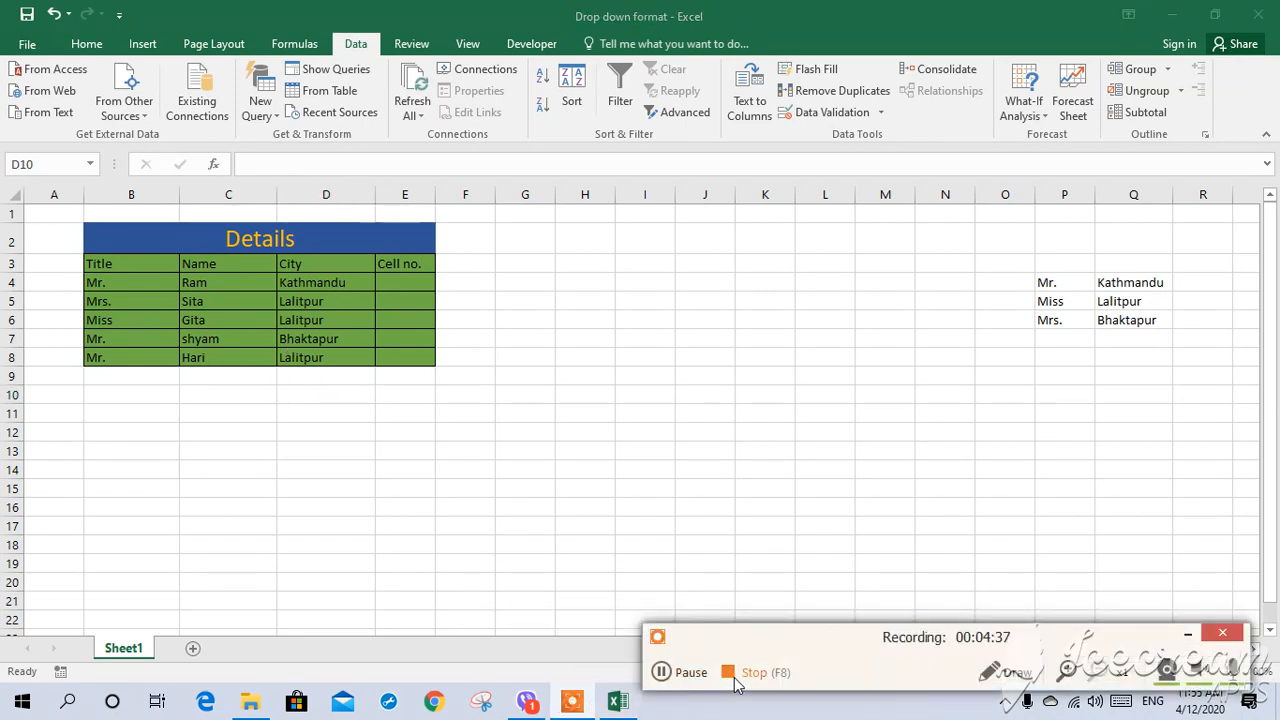